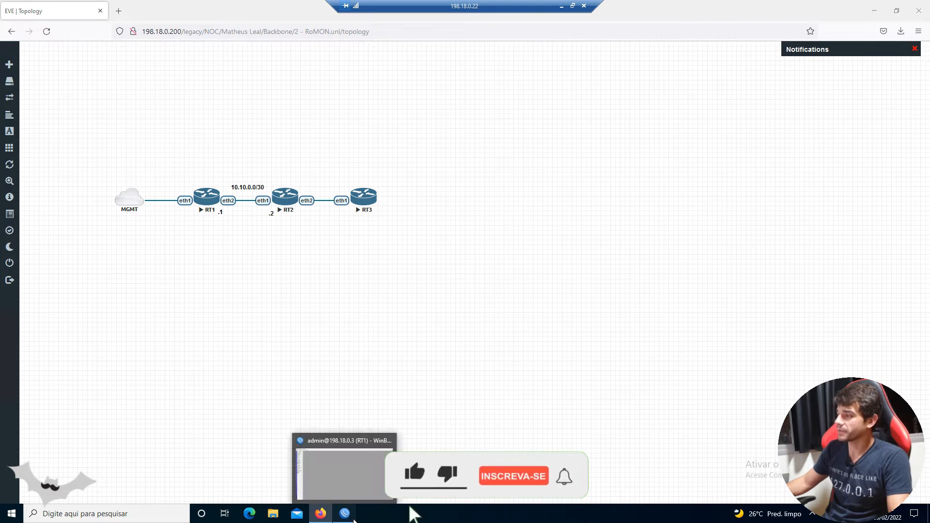
- Switch to the WinBox session of RT1, enable RoMON in its settings and open the ID for editing
{"action": "left_click", "coordinate": [350, 488]}
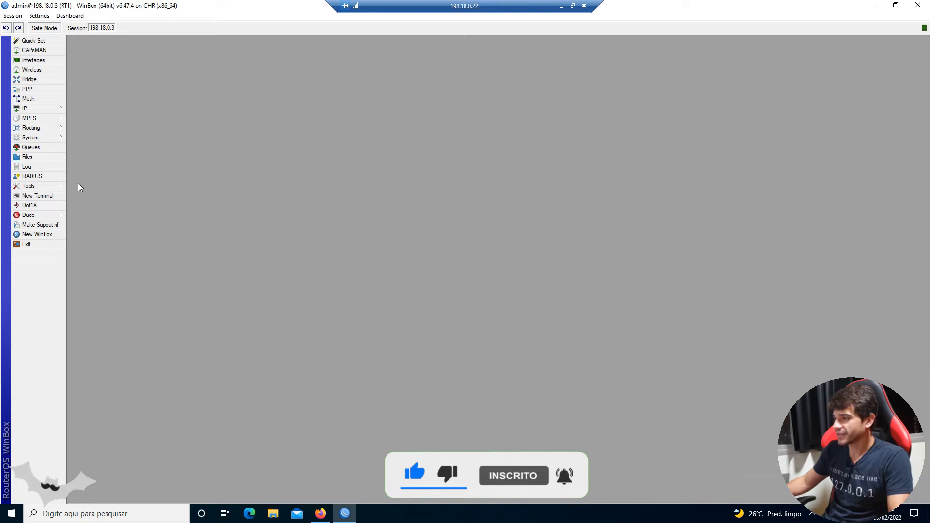
{"action": "left_click", "coordinate": [58, 186]}
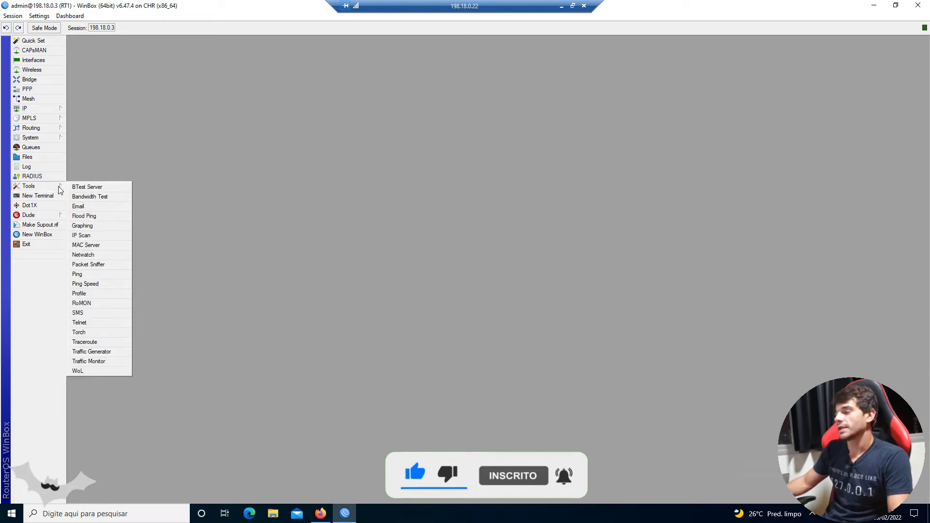
{"action": "left_click", "coordinate": [104, 305]}
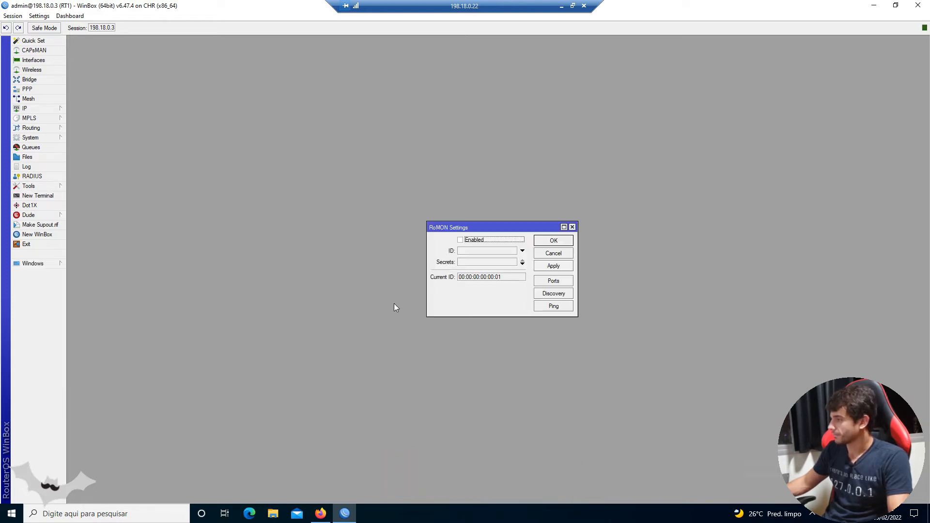
{"action": "left_click_drag", "start_coordinate": [443, 227], "coordinate": [251, 138]}
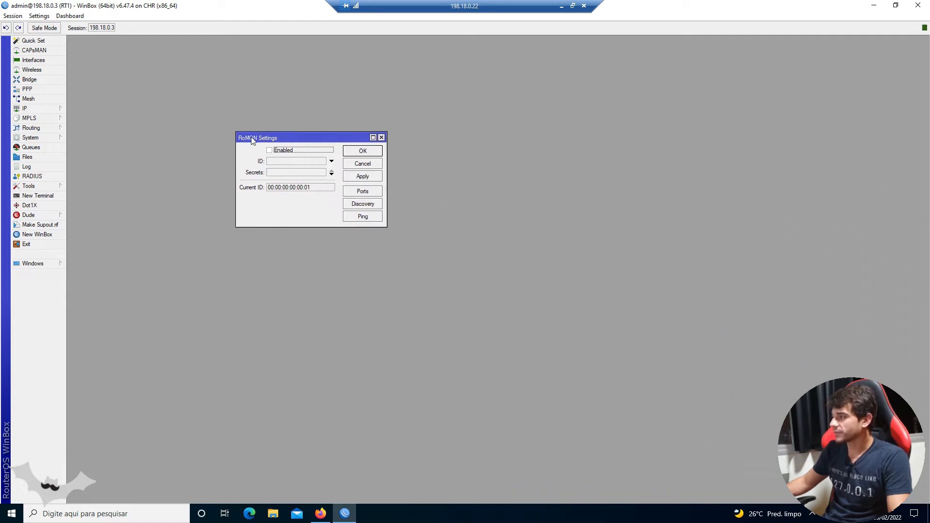
{"action": "left_click", "coordinate": [272, 154]}
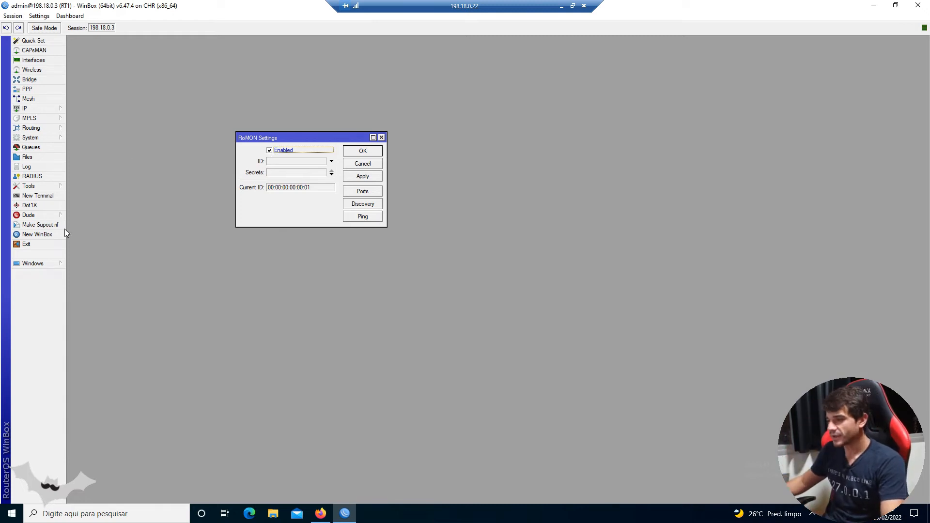
{"action": "left_click", "coordinate": [308, 162]}
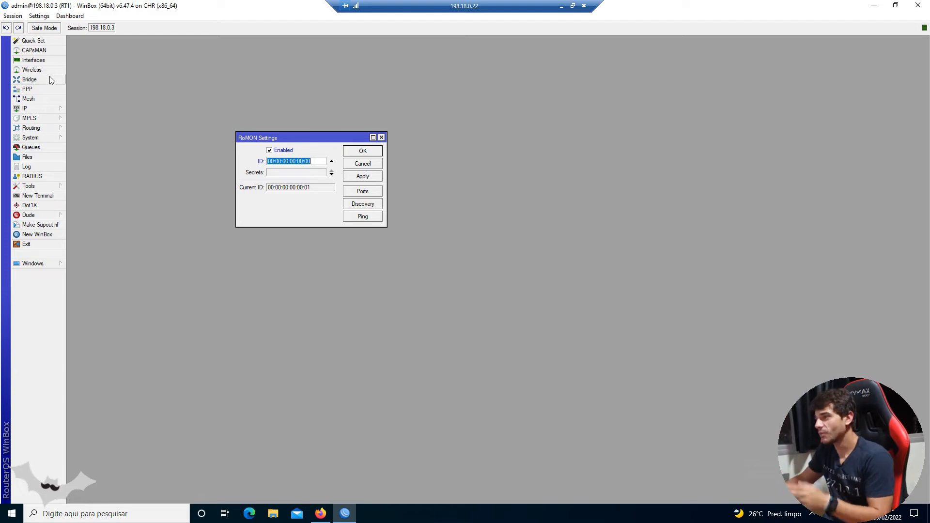
- Examine the general properties of ether1, including its MAC address, in the interface list
{"action": "left_click", "coordinate": [33, 60]}
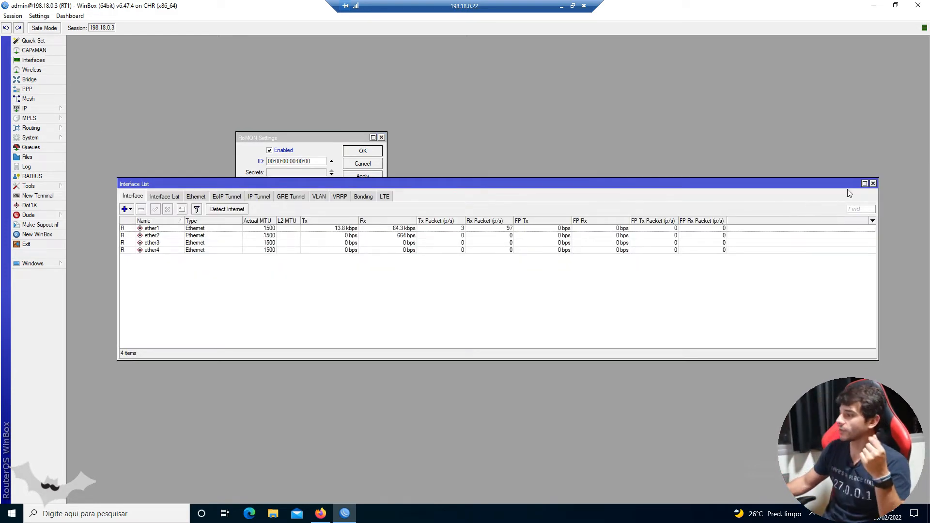
{"action": "double_click", "coordinate": [172, 228]}
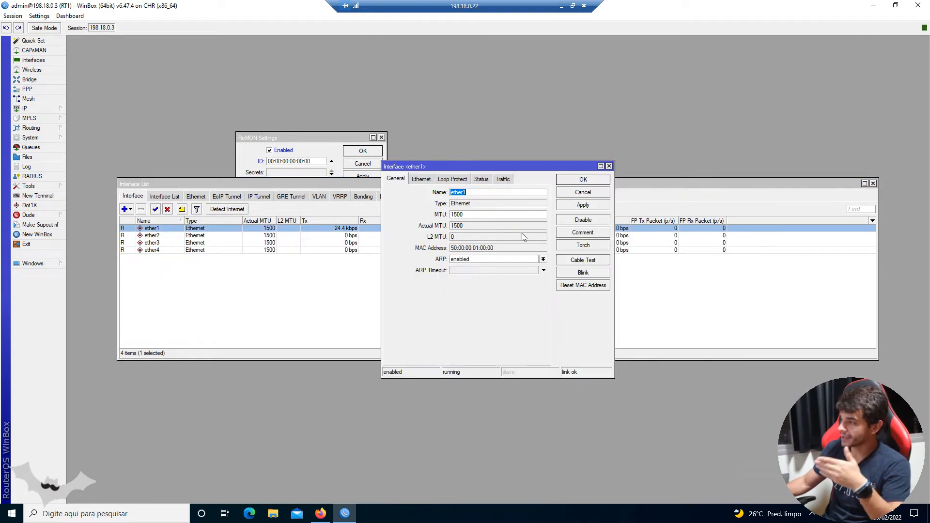
{"action": "left_click", "coordinate": [609, 166]}
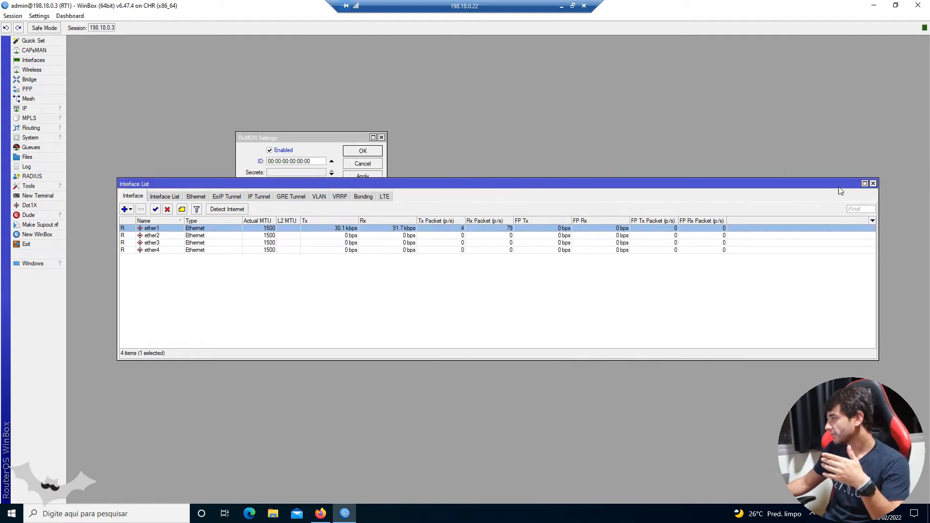
{"action": "left_click", "coordinate": [872, 183]}
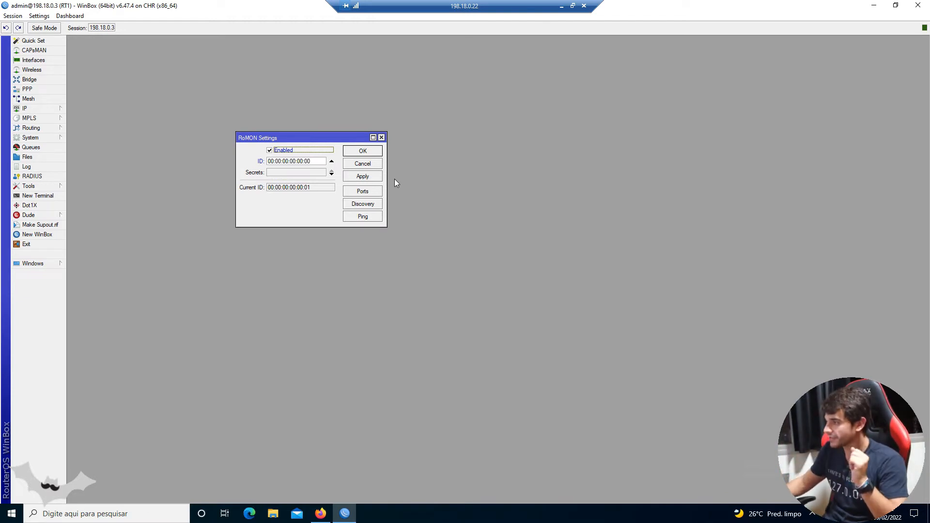
- Set RT1's RoMON ID to 00:00:00:00:00:01
{"action": "left_click", "coordinate": [310, 161]}
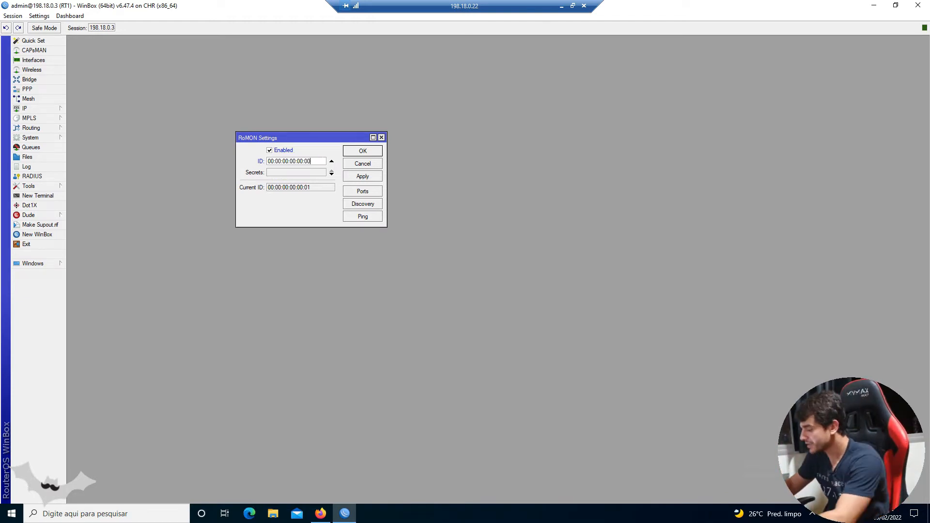
{"action": "key", "text": "BackSpace"}
{"action": "type", "text": "1"}
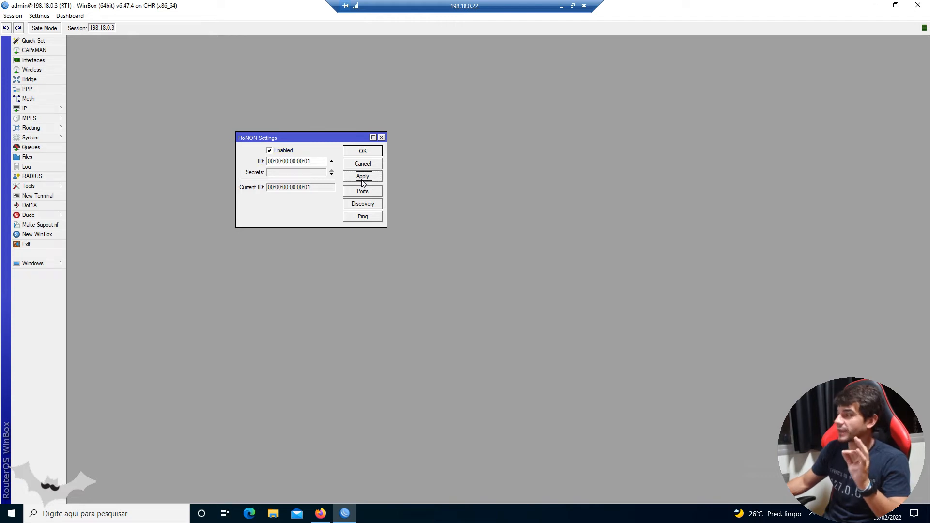
{"action": "left_click_drag", "start_coordinate": [310, 161], "coordinate": [268, 161]}
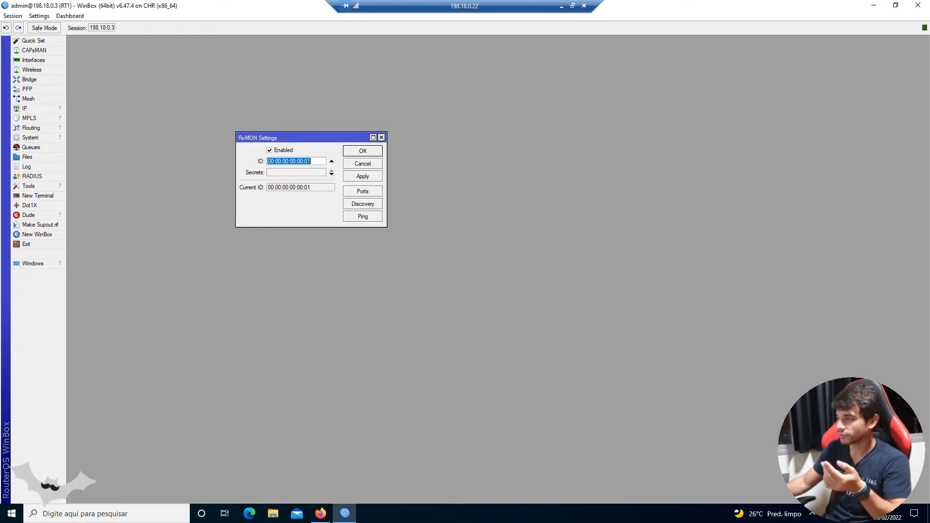
- Enter the shared secret in the RoMON Secrets field and apply the RoMON settings on RT1
{"action": "key", "text": "Tab"}
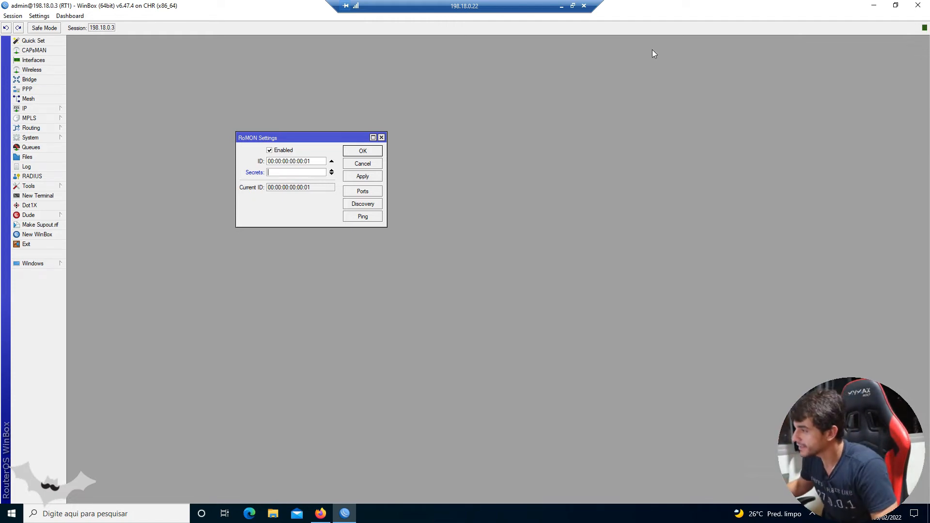
{"action": "type", "text": "23"}
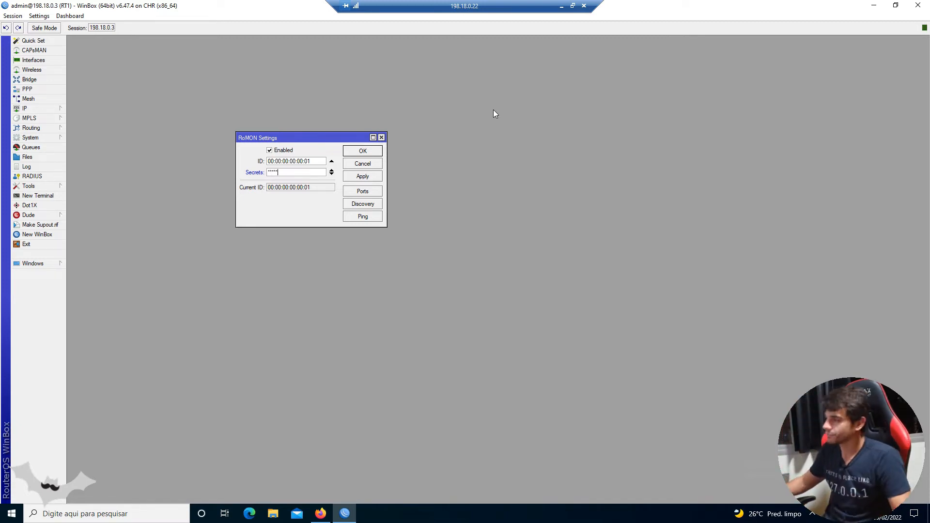
{"action": "left_click_drag", "start_coordinate": [286, 140], "coordinate": [257, 128]}
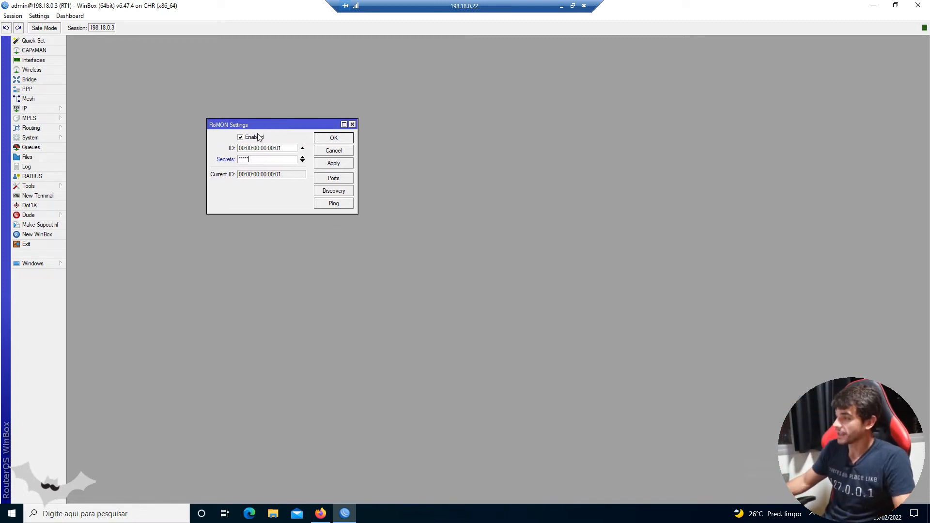
{"action": "left_click", "coordinate": [331, 164]}
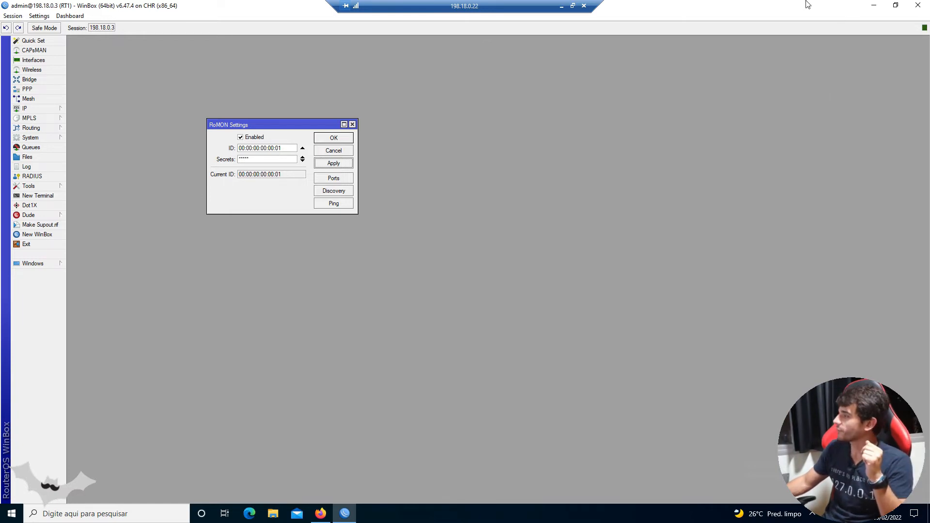
- Set the RoMON port entry for all interfaces to Forbid on RT1
{"action": "left_click", "coordinate": [874, 6]}
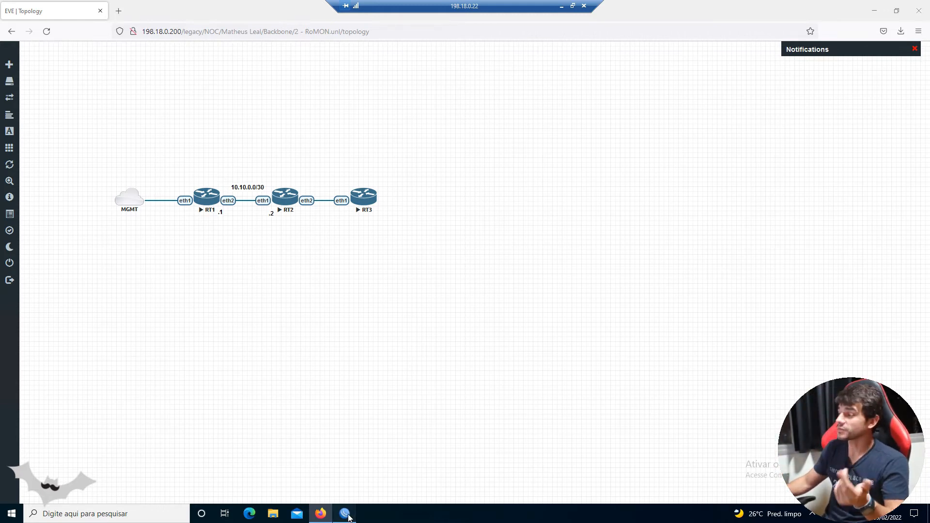
{"action": "left_click", "coordinate": [345, 513]}
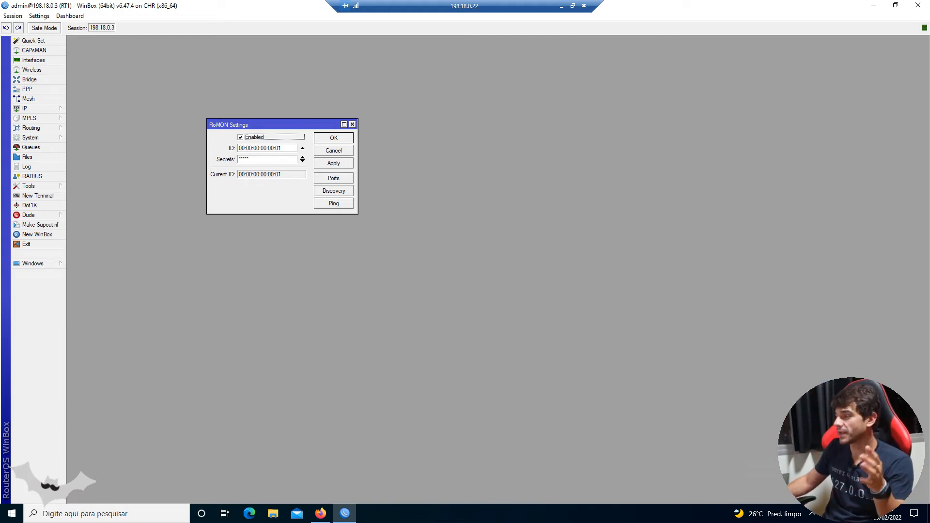
{"action": "left_click", "coordinate": [333, 178]}
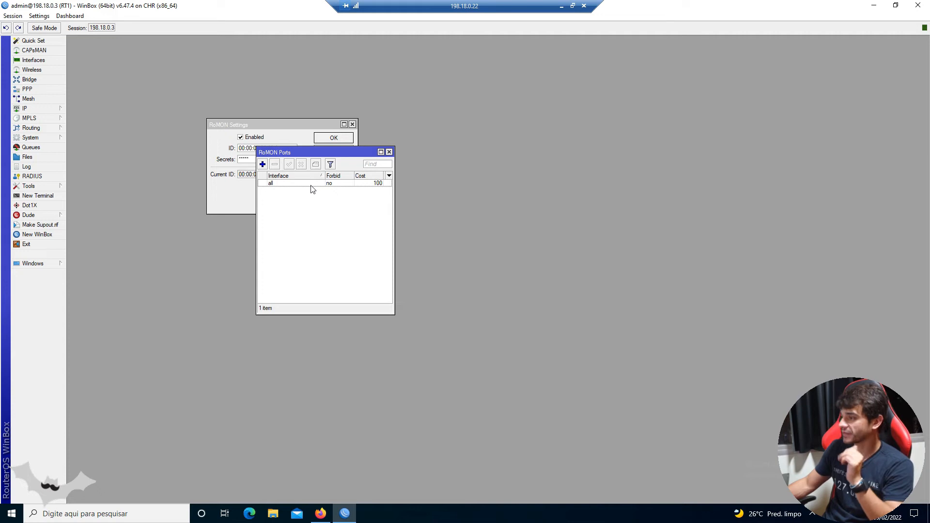
{"action": "left_click", "coordinate": [312, 184]}
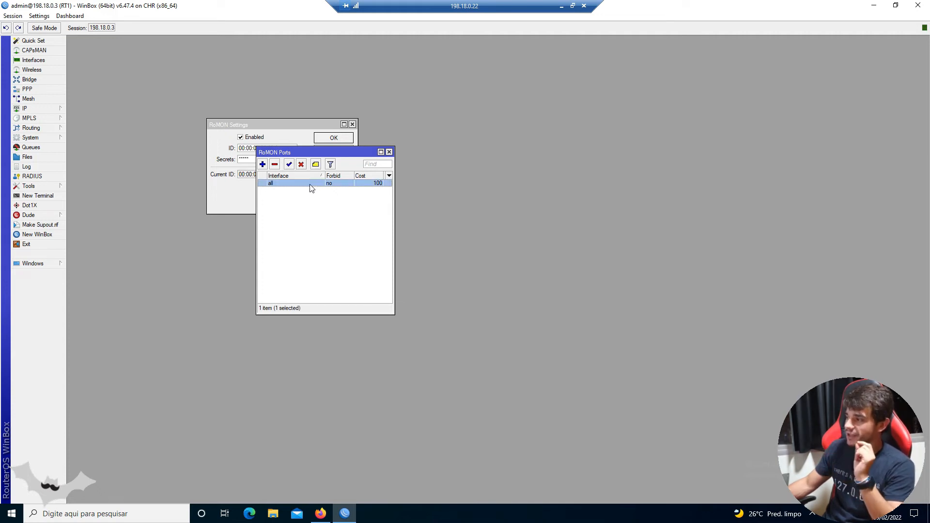
{"action": "double_click", "coordinate": [312, 188]}
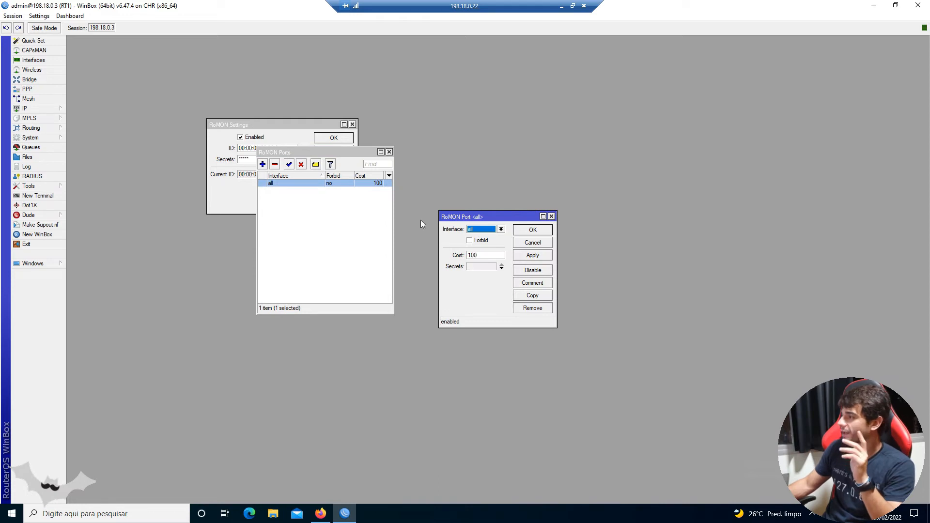
{"action": "left_click", "coordinate": [480, 242]}
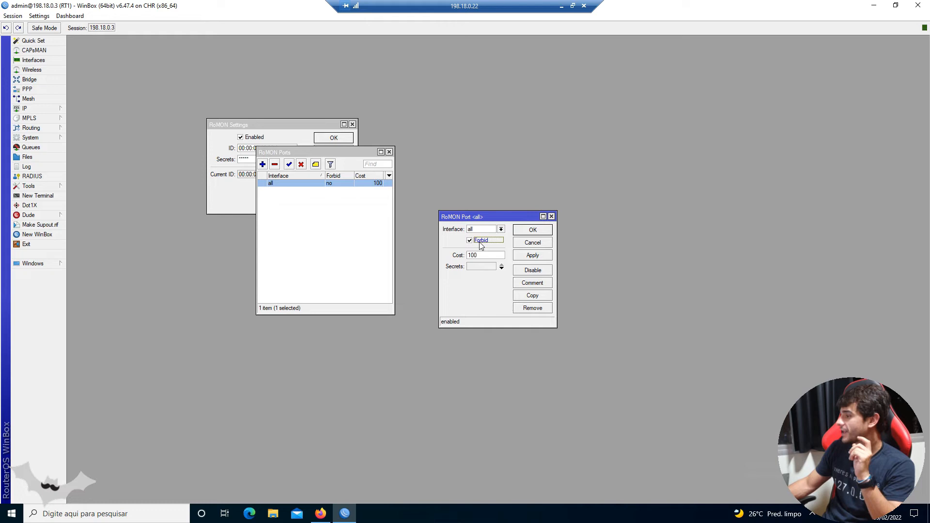
{"action": "left_click", "coordinate": [533, 254]}
{"action": "left_click", "coordinate": [534, 230]}
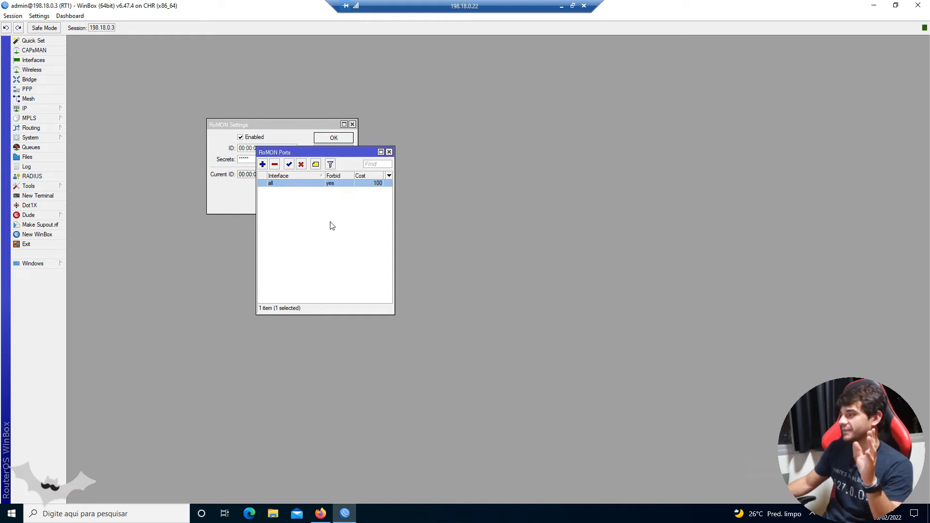
- Add a RoMON port for interface ether2 with Forbid left off and a cost of 100
{"action": "left_click", "coordinate": [263, 164]}
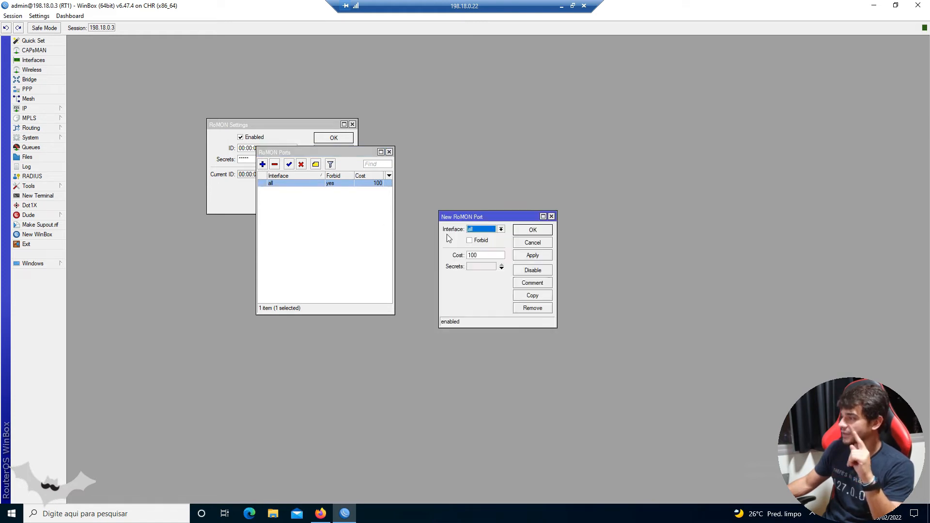
{"action": "left_click", "coordinate": [483, 230]}
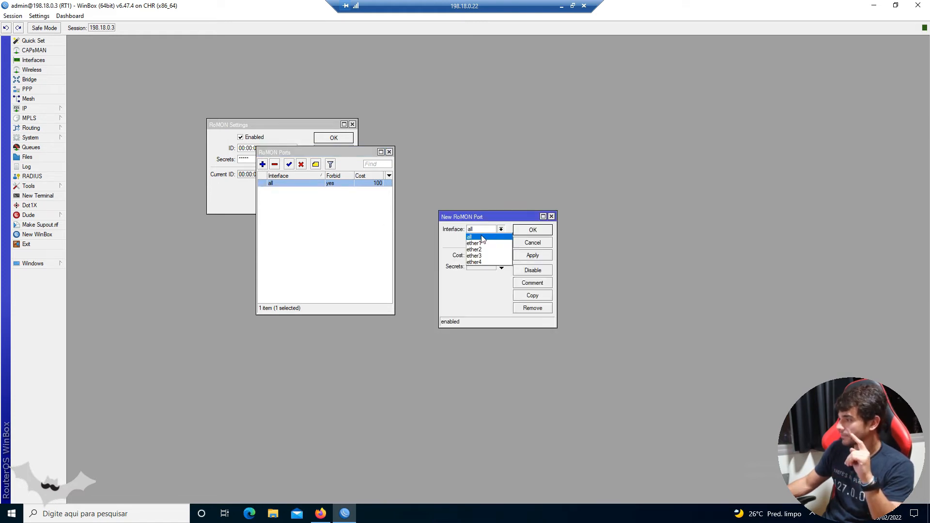
{"action": "left_click", "coordinate": [486, 250]}
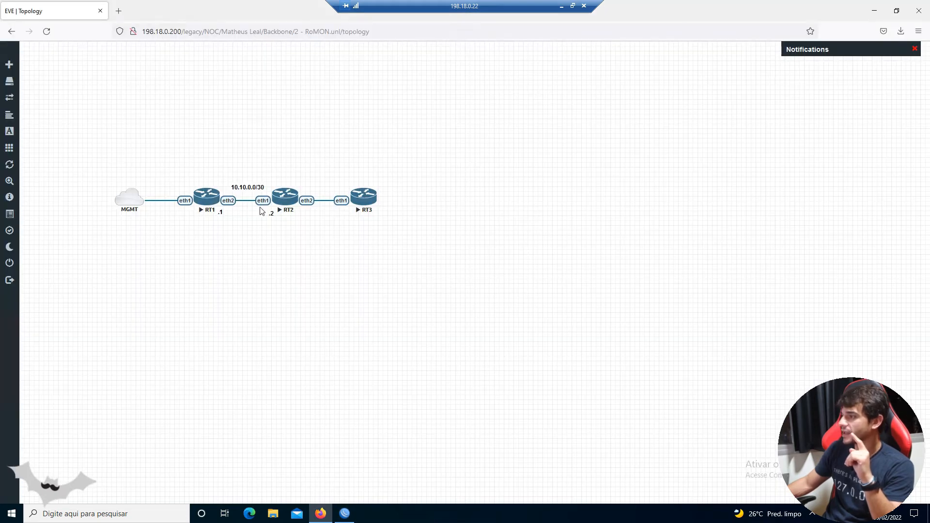
{"action": "left_click", "coordinate": [345, 509]}
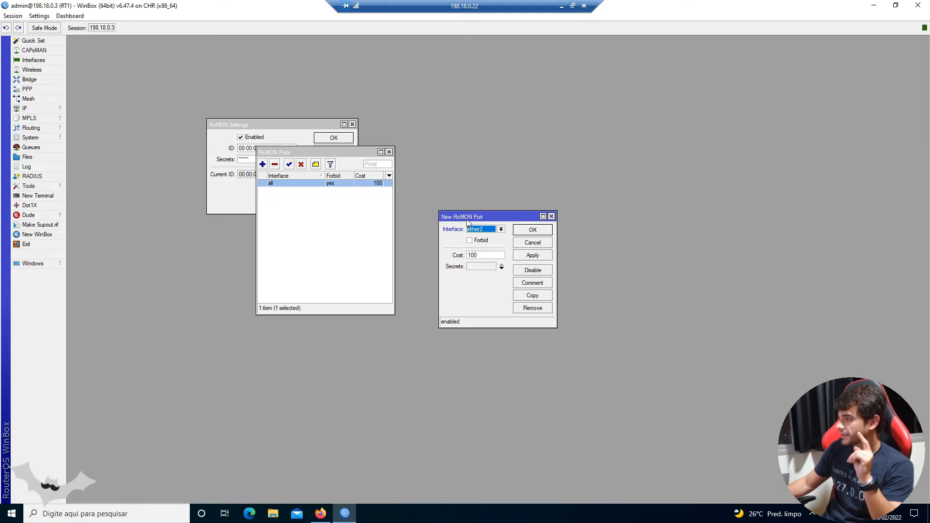
{"action": "left_click_drag", "start_coordinate": [472, 216], "coordinate": [295, 206]}
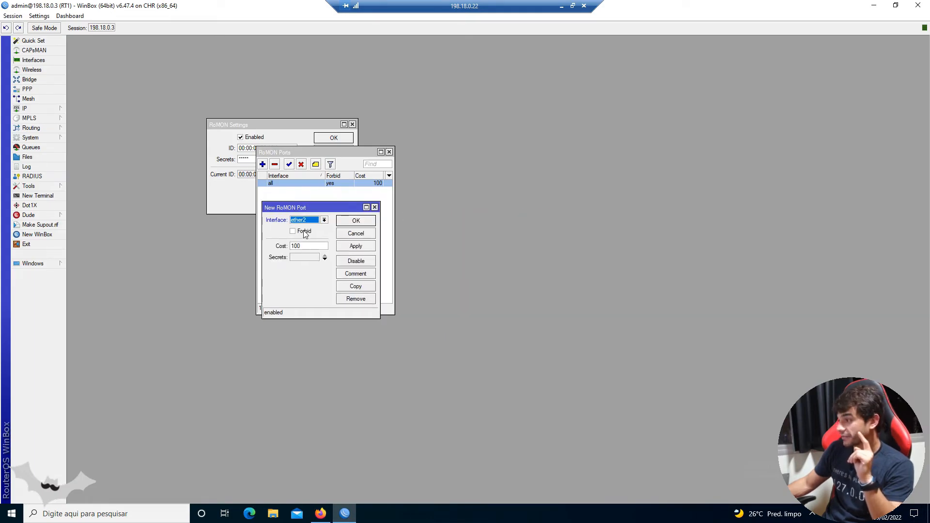
{"action": "left_click", "coordinate": [356, 221]}
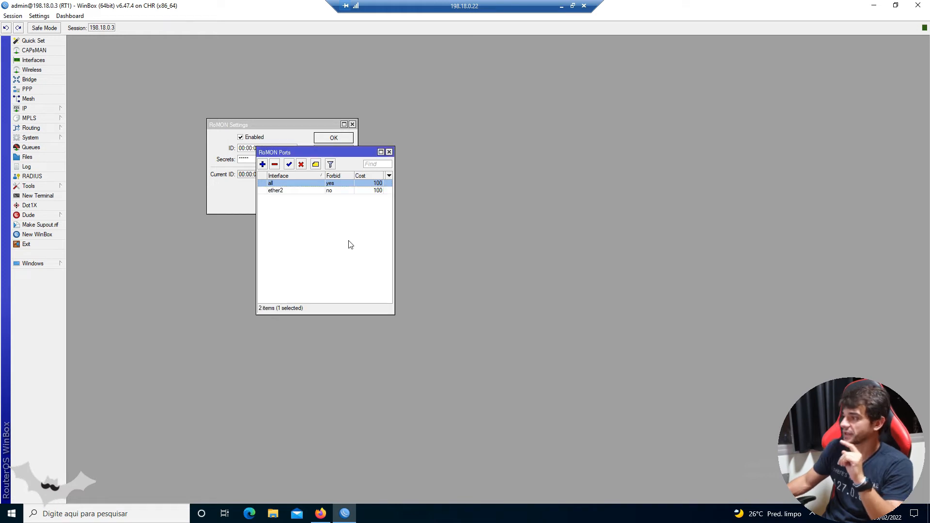
{"action": "left_click", "coordinate": [292, 193]}
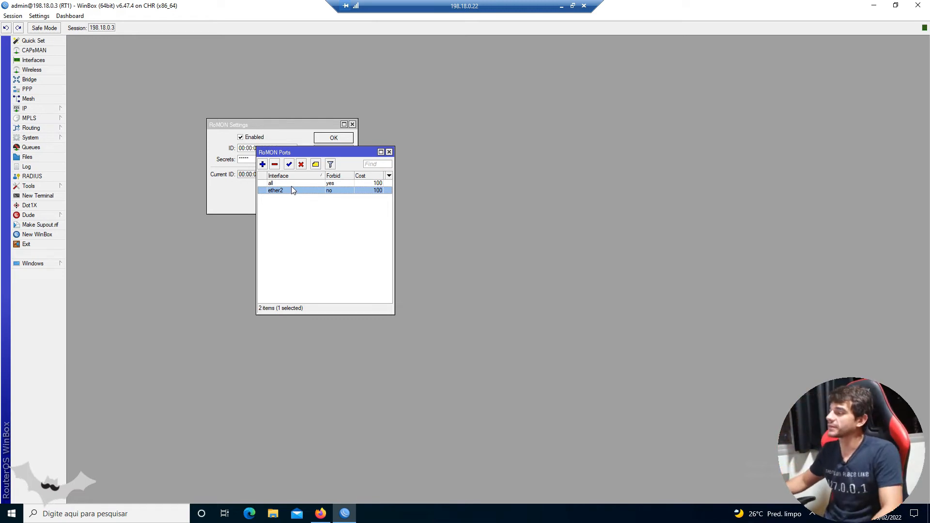
- Review the EVE topology, return to RT1's WinBox session and close its RoMON port and settings windows
{"action": "left_click", "coordinate": [873, 6]}
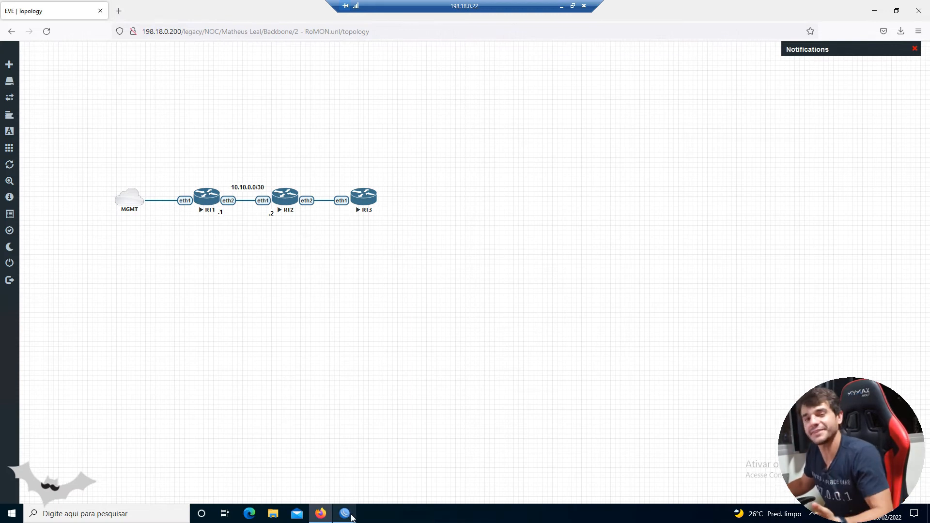
{"action": "mouse_move", "coordinate": [351, 517]}
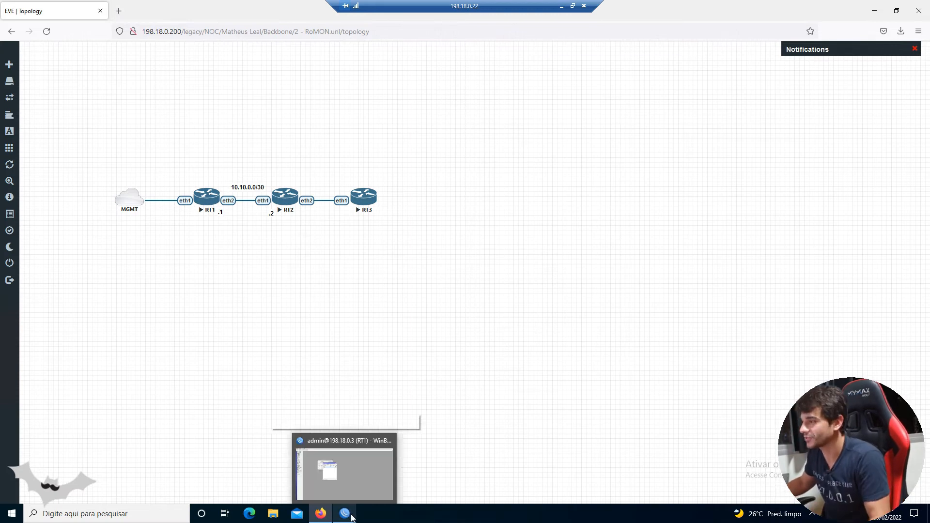
{"action": "left_click", "coordinate": [353, 482]}
{"action": "left_click", "coordinate": [389, 152]}
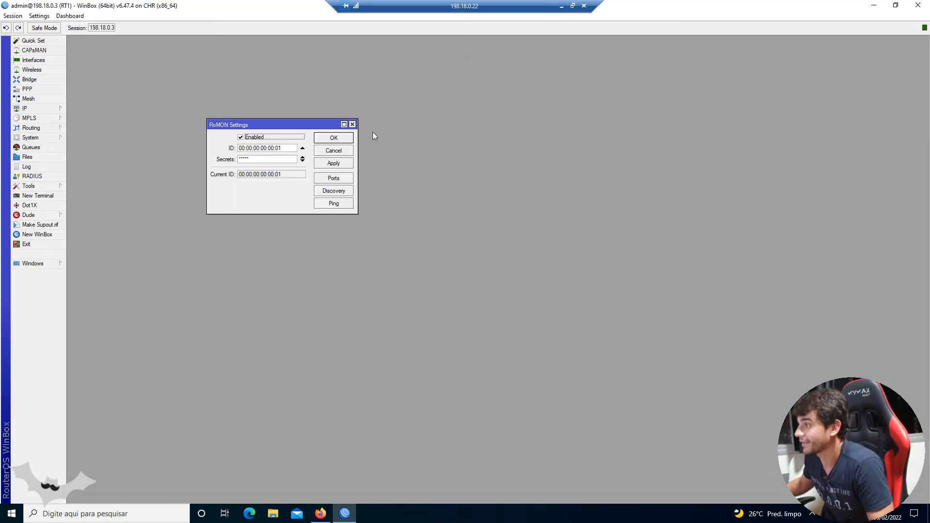
{"action": "left_click", "coordinate": [352, 125]}
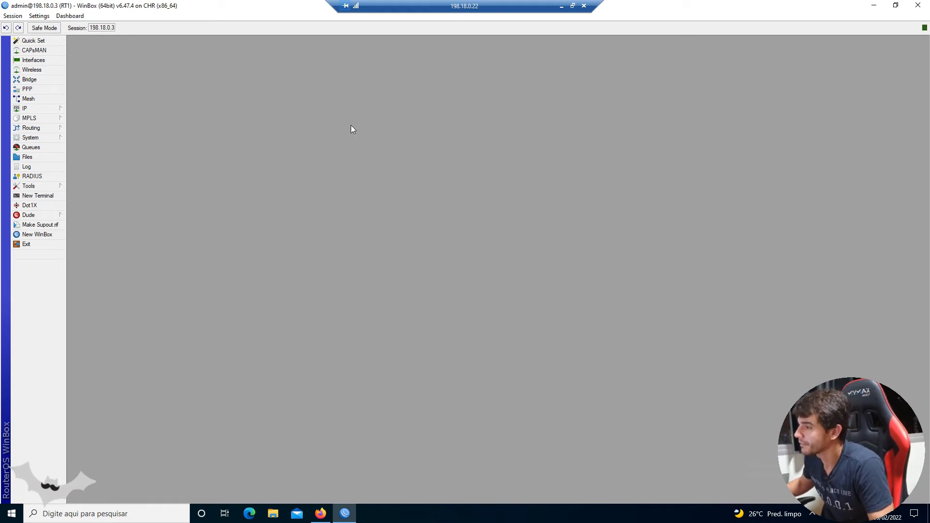
- Ping 10.10.0.2 from a new terminal on RT1, check the RT1-RT2 link in the EVE topology, and stop the ping
{"action": "left_click", "coordinate": [38, 195]}
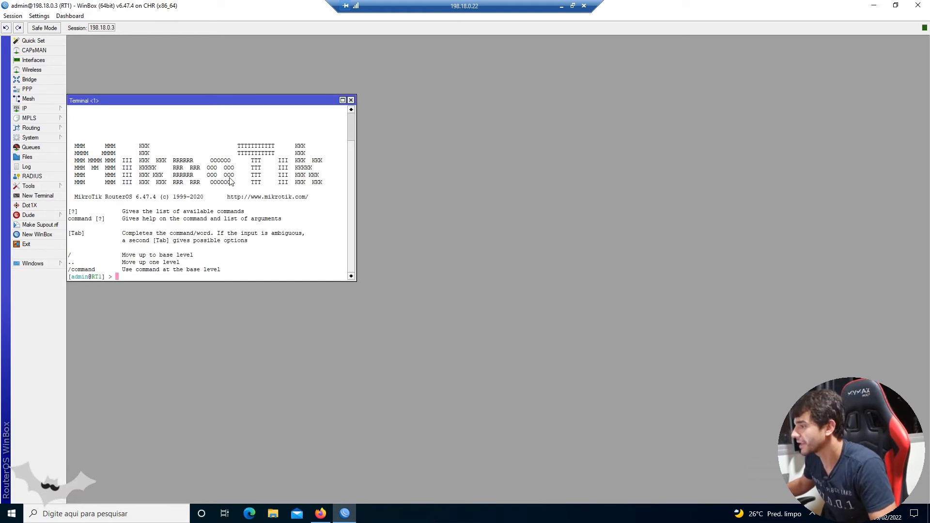
{"action": "type", "text": "ping 10.1"}
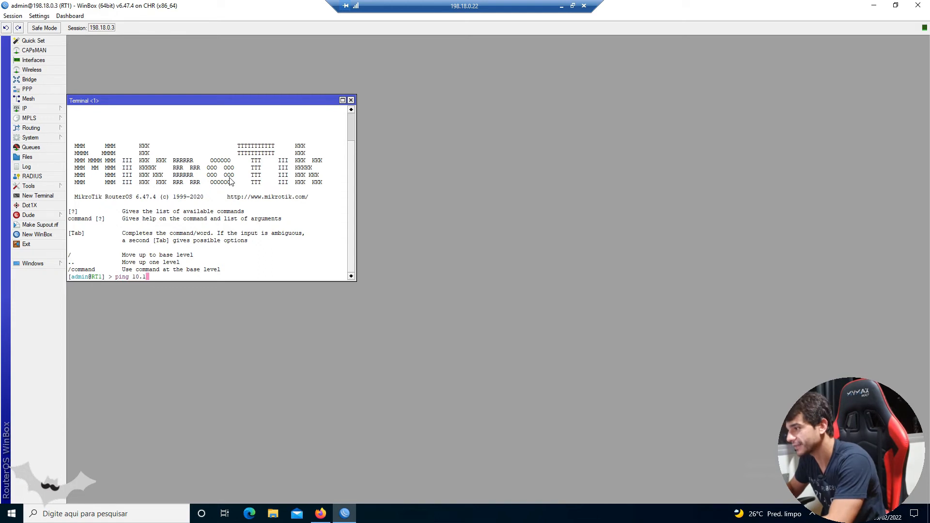
{"action": "type", "text": "0.0.2"}
{"action": "key", "text": "Return"}
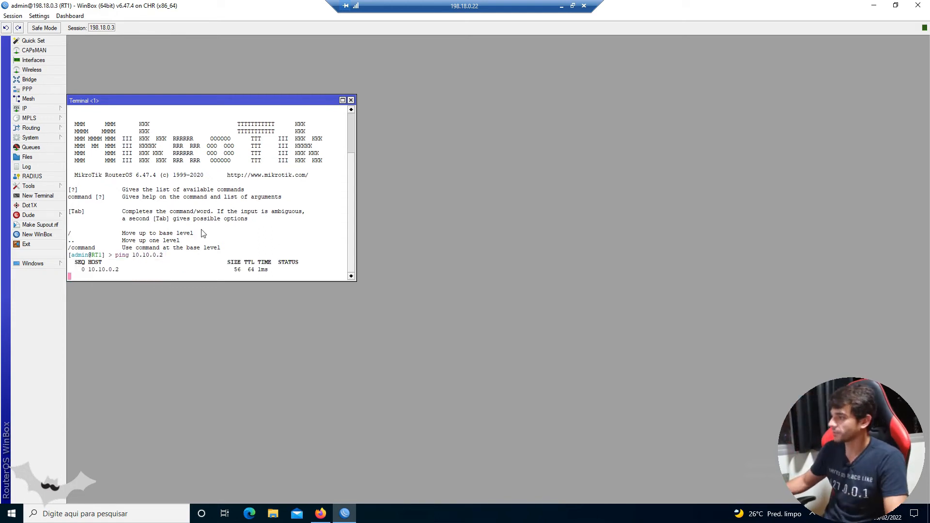
{"action": "left_click", "coordinate": [873, 5]}
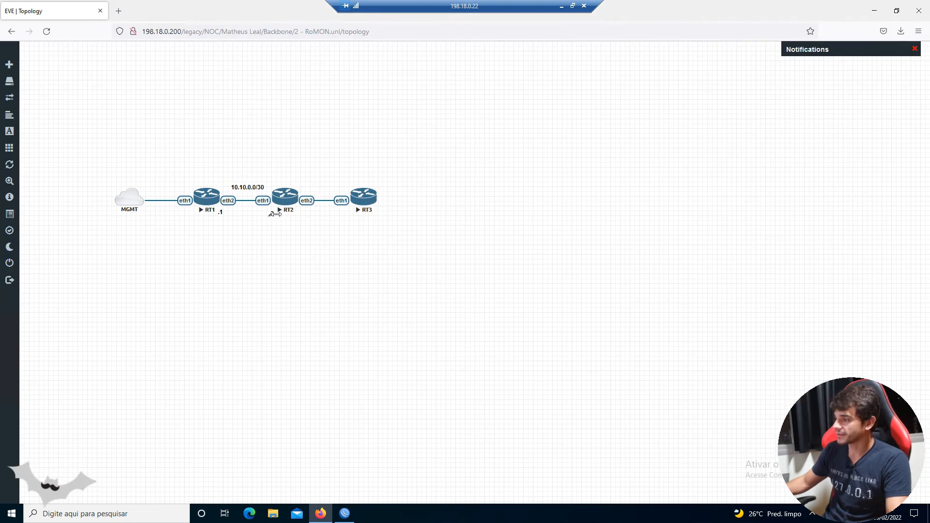
{"action": "left_click", "coordinate": [344, 513]}
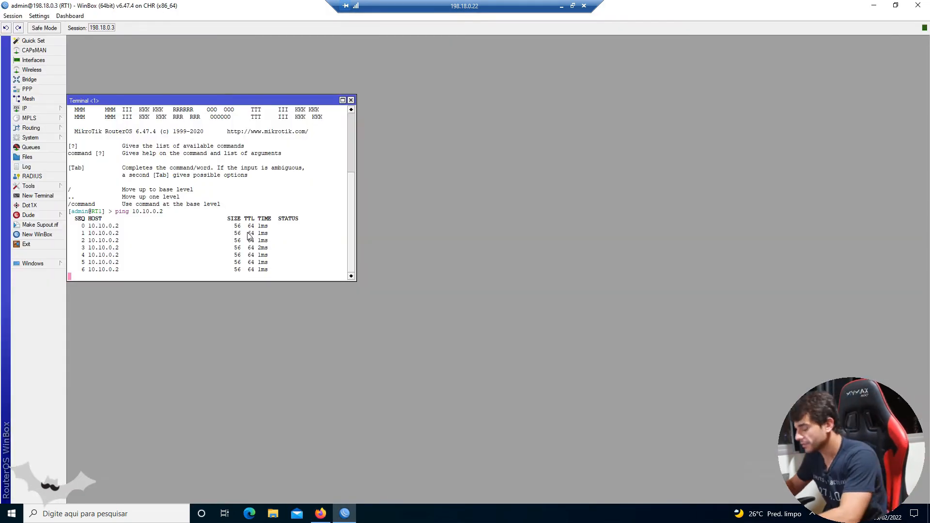
{"action": "key", "text": "ctrl+c"}
- Telnet from RT1's terminal to RT2 at 10.10.0.2 and log in as admin with a blank password
{"action": "type", "text": "sy"}
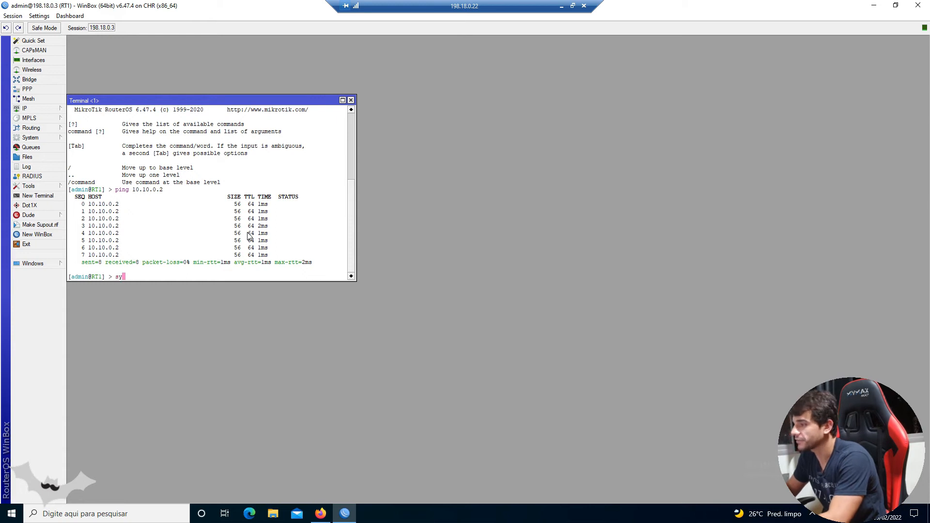
{"action": "type", "text": "stem telnet 10.10.0.2"}
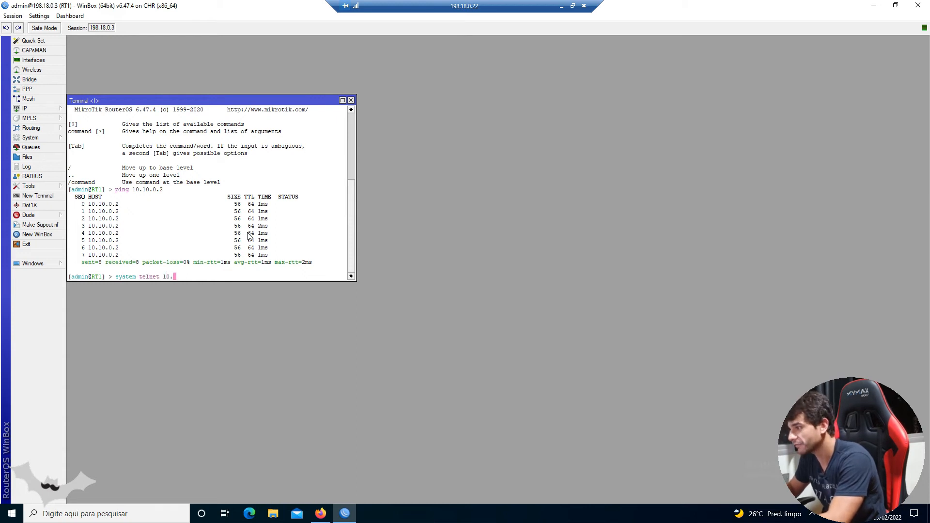
{"action": "key", "text": "Return"}
{"action": "type", "text": "admin"}
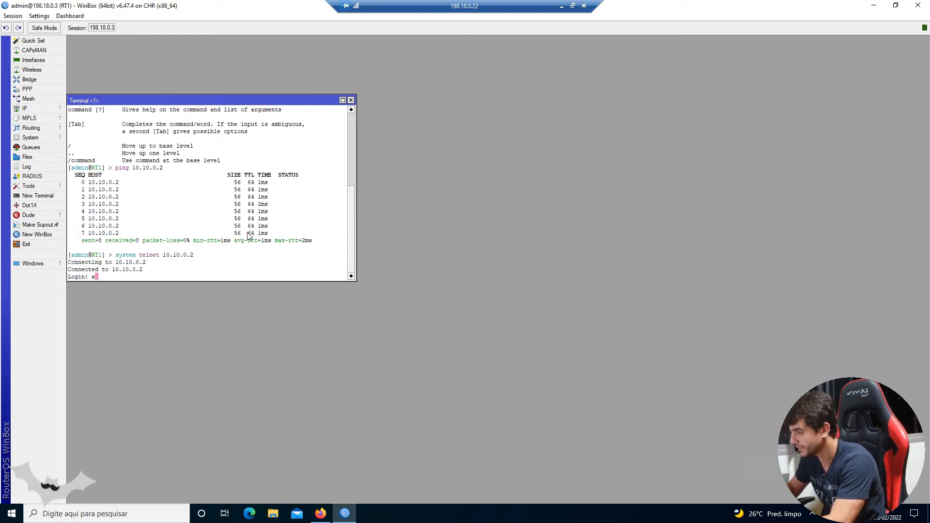
{"action": "key", "text": "Return"}
{"action": "key", "text": "Return"}
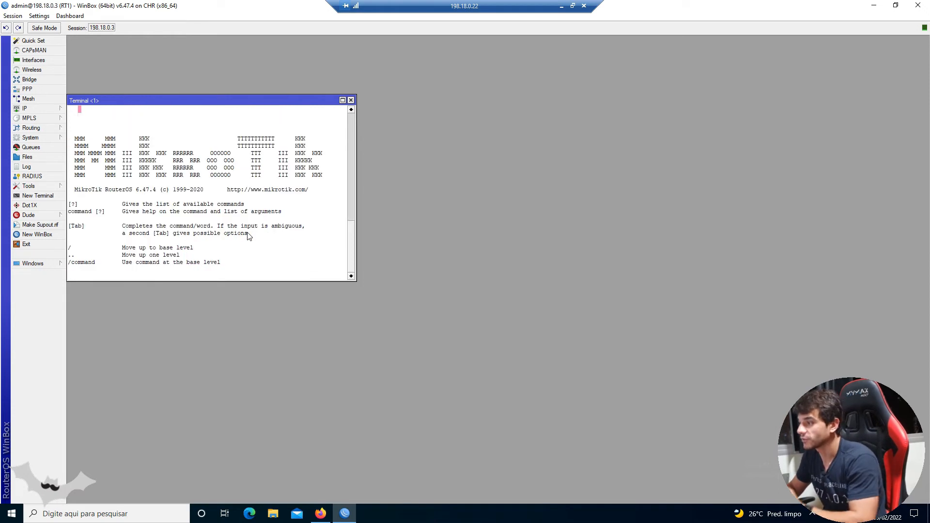
{"action": "key", "text": "Return"}
{"action": "key", "text": "Return"}
{"action": "key", "text": "Return"}
{"action": "key", "text": "Return"}
{"action": "key", "text": "Return"}
{"action": "key", "text": "Return"}
{"action": "key", "text": "Return"}
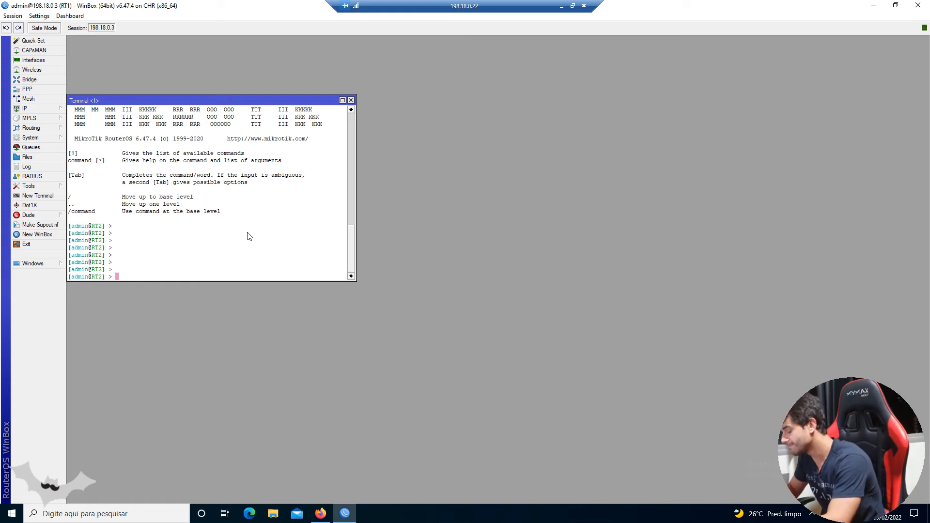
- Enter the "tool romon" context in RT2's console and print its current settings
{"action": "type", "text": "tool romon"}
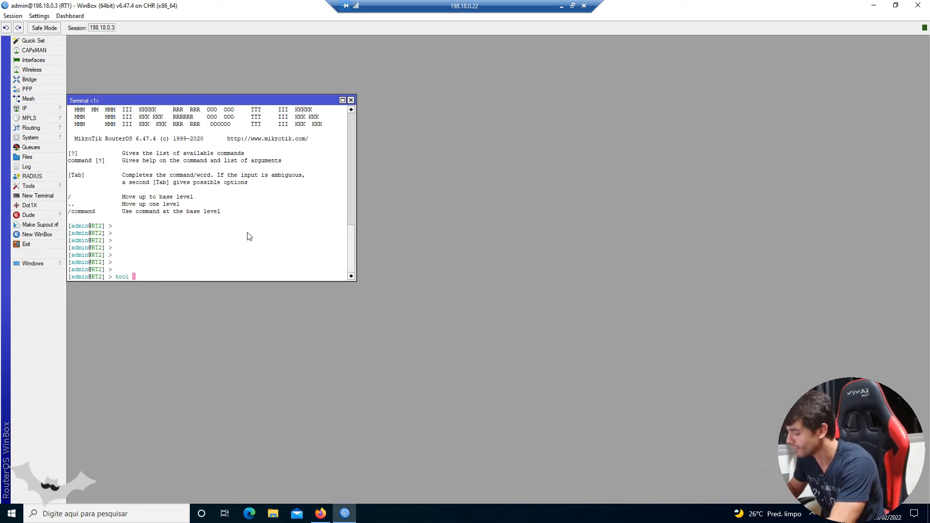
{"action": "key", "text": "Return"}
{"action": "type", "text": "print"}
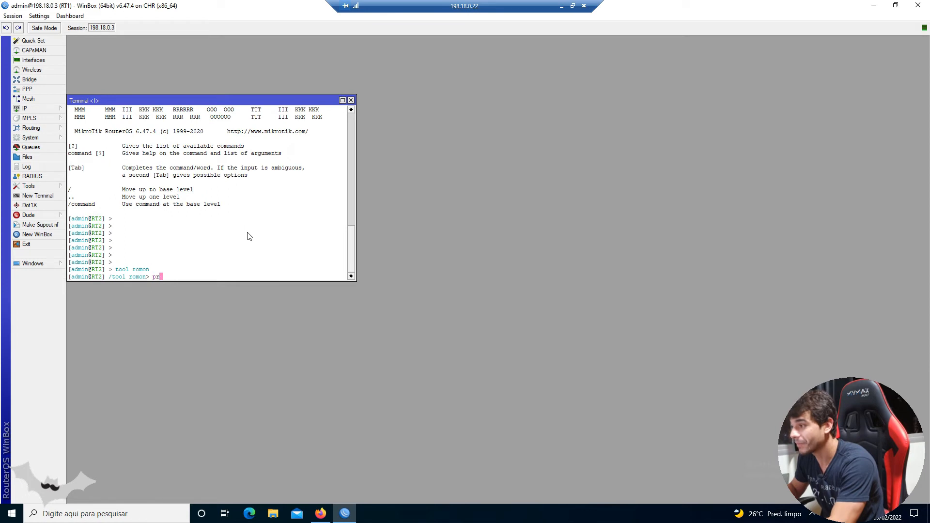
{"action": "key", "text": "Return"}
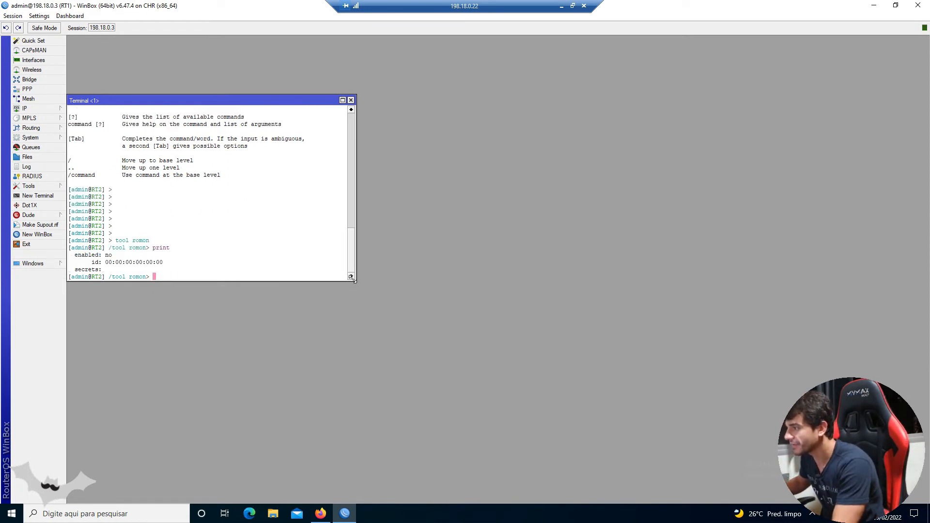
- Enlarge the terminal and start RT2's RoMON set command with enabled=yes and the id parameter
{"action": "left_click_drag", "start_coordinate": [352, 277], "coordinate": [451, 360]}
{"action": "type", "text": "set "}
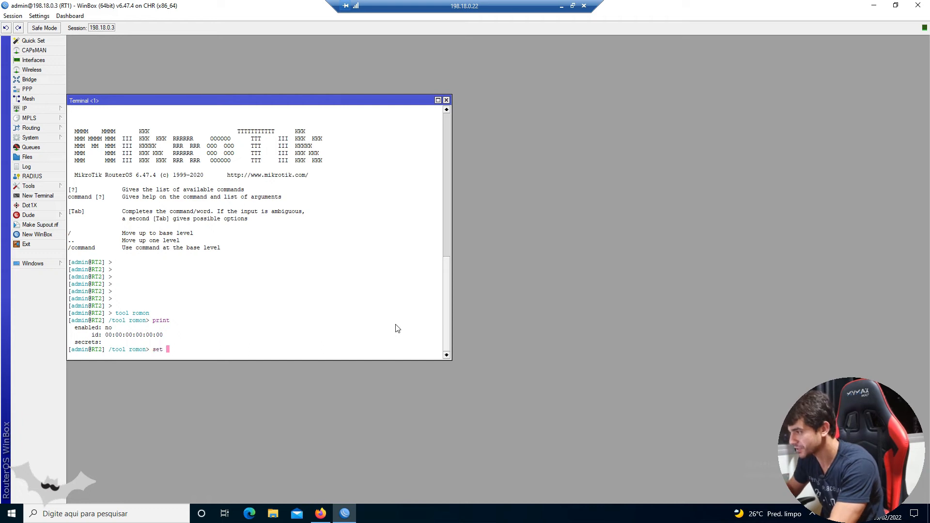
{"action": "type", "text": "enabled="}
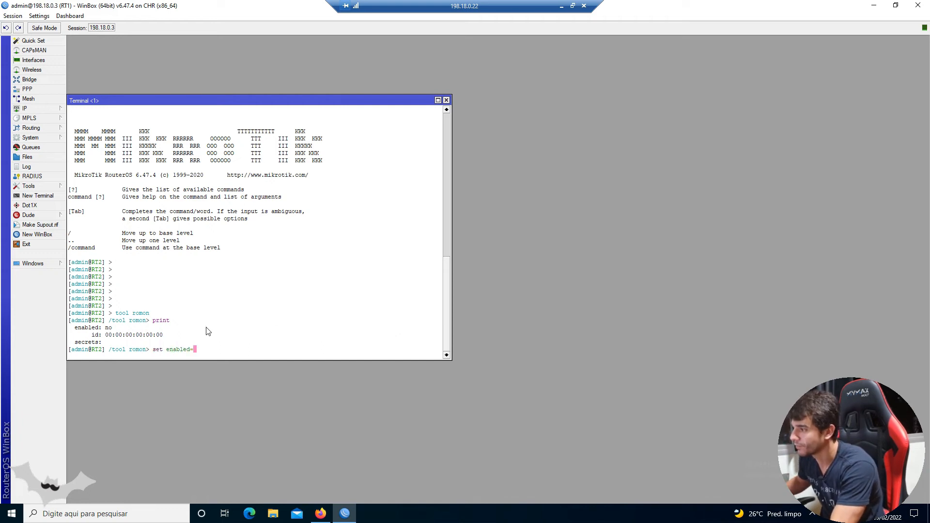
{"action": "type", "text": "yes"}
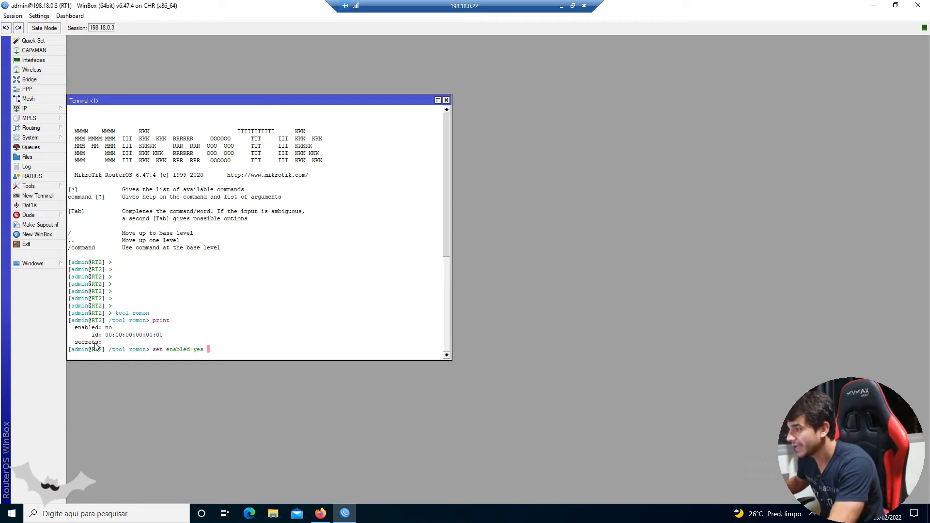
{"action": "left_click_drag", "start_coordinate": [108, 335], "coordinate": [211, 336]}
{"action": "left_click", "coordinate": [211, 336]}
{"action": "type", "text": "id="}
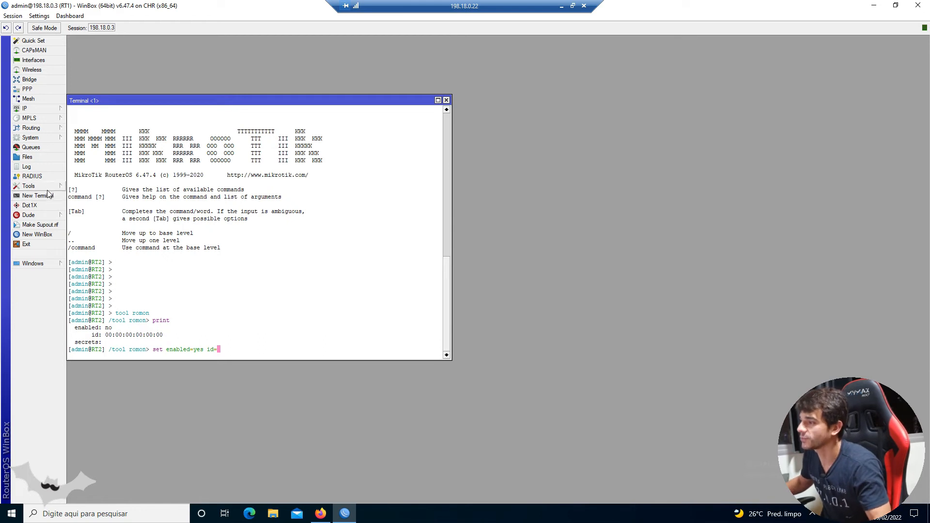
- Copy the RoMON ID from RT1's settings into RT2's command and change it to 00:00:00:00:00:02
{"action": "left_click", "coordinate": [29, 186]}
{"action": "left_click", "coordinate": [91, 303]}
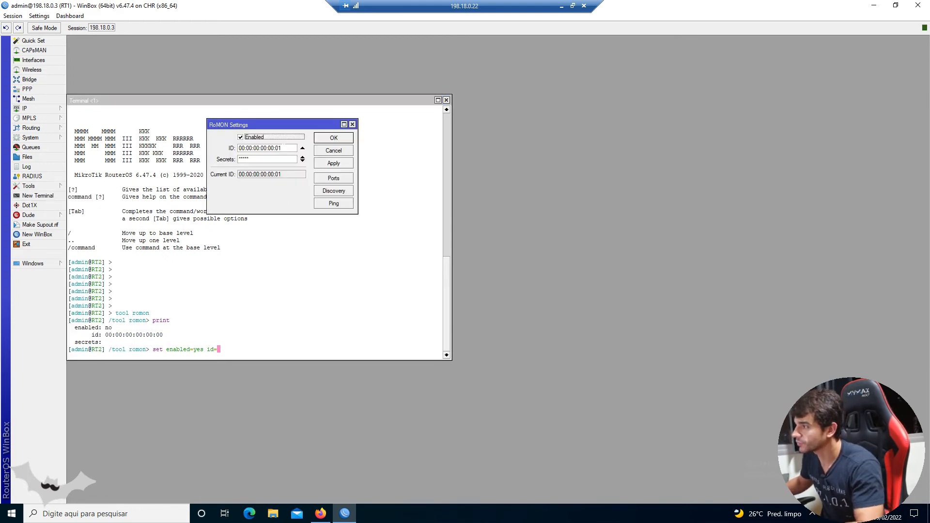
{"action": "left_click", "coordinate": [287, 148]}
{"action": "double_click", "coordinate": [287, 147]}
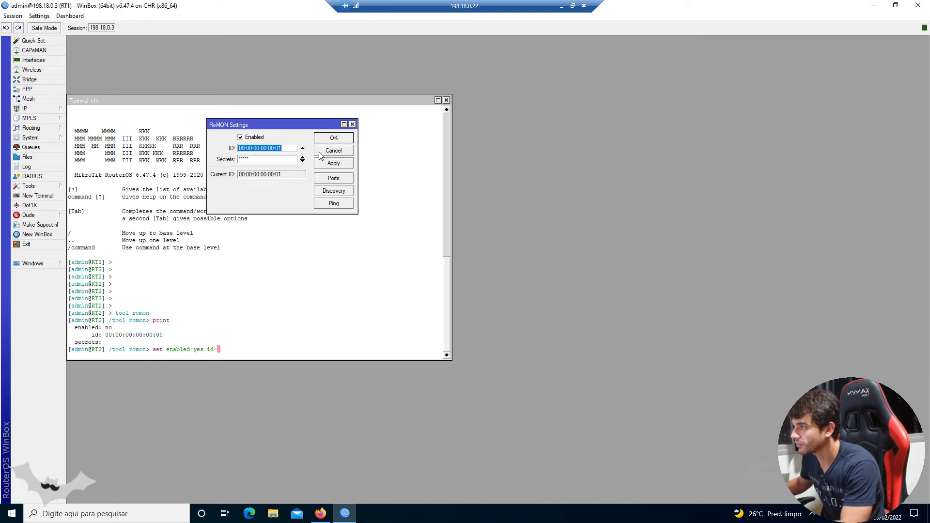
{"action": "left_click", "coordinate": [320, 151]}
{"action": "right_click", "coordinate": [311, 190]}
{"action": "left_click", "coordinate": [344, 232]}
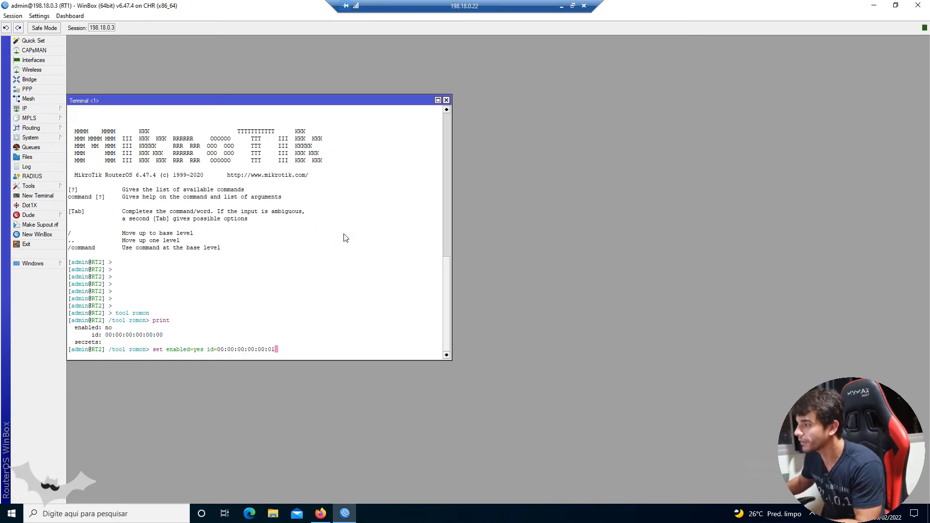
{"action": "key", "text": "BackSpace"}
{"action": "type", "text": "2"}
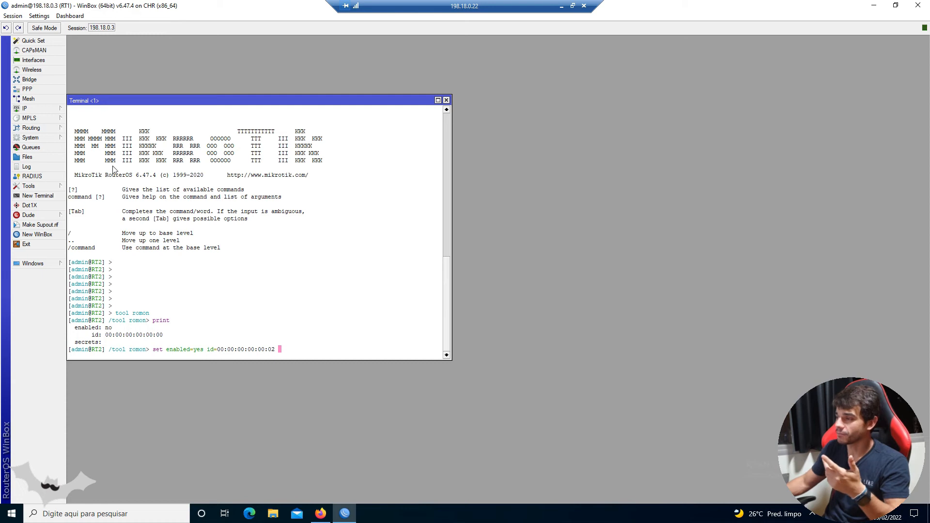
- Check the Secrets field in RT1's RoMON settings, add the shared secret to RT2's set command and run it
{"action": "left_click", "coordinate": [29, 186]}
{"action": "left_click", "coordinate": [78, 303]}
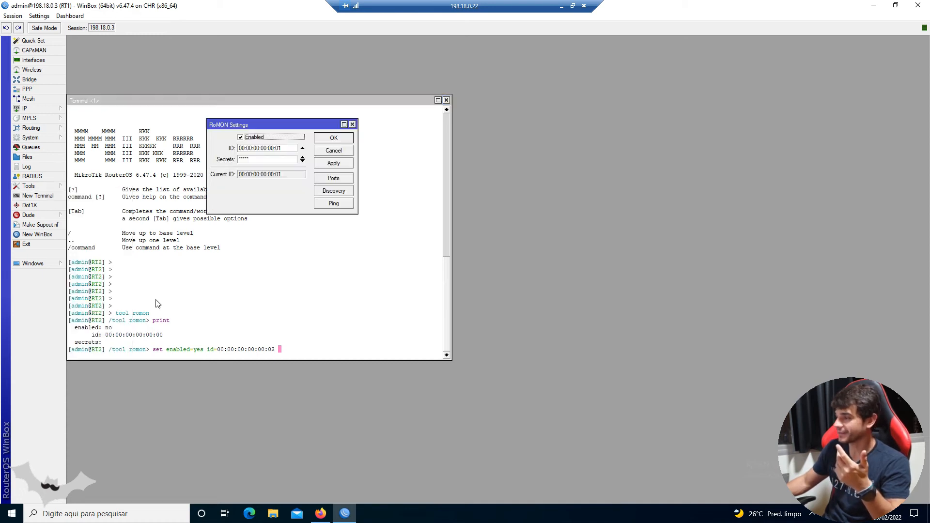
{"action": "left_click", "coordinate": [238, 160]}
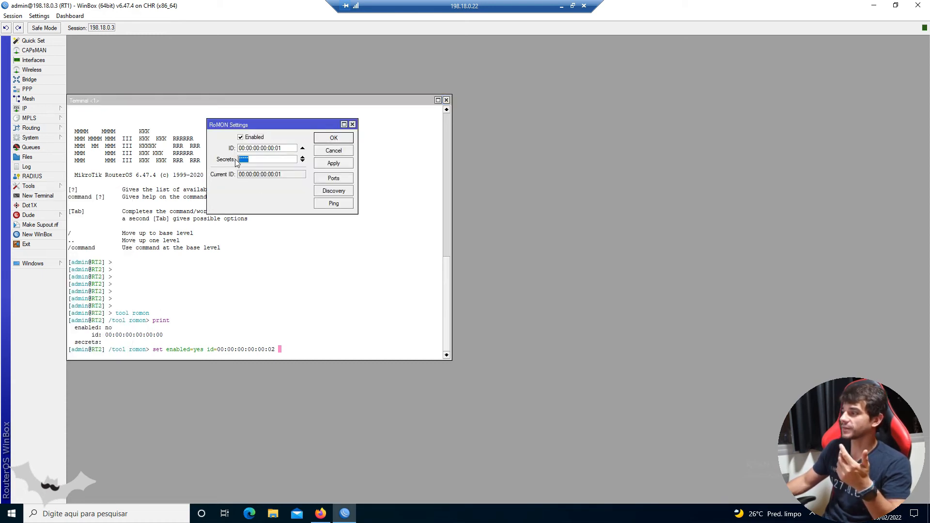
{"action": "left_click", "coordinate": [333, 150]}
{"action": "type", "text": "secrets="}
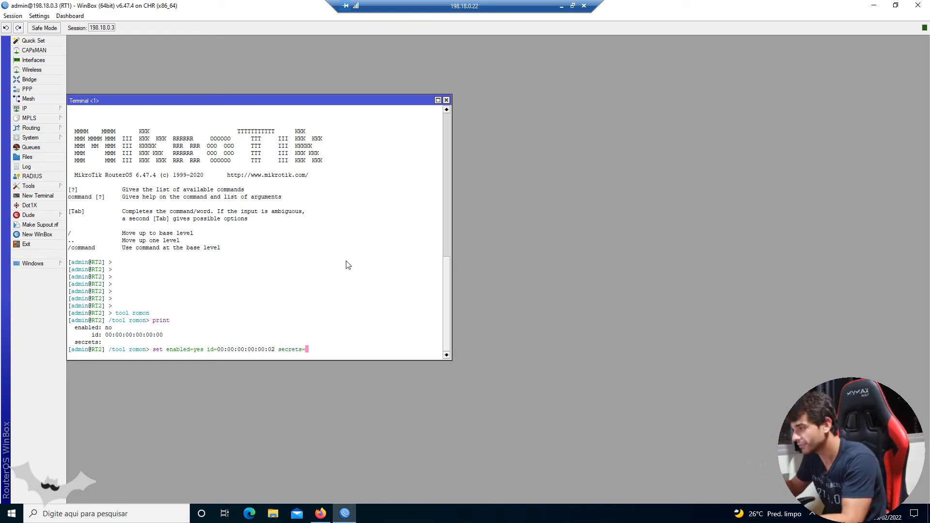
{"action": "type", "text": "admin"}
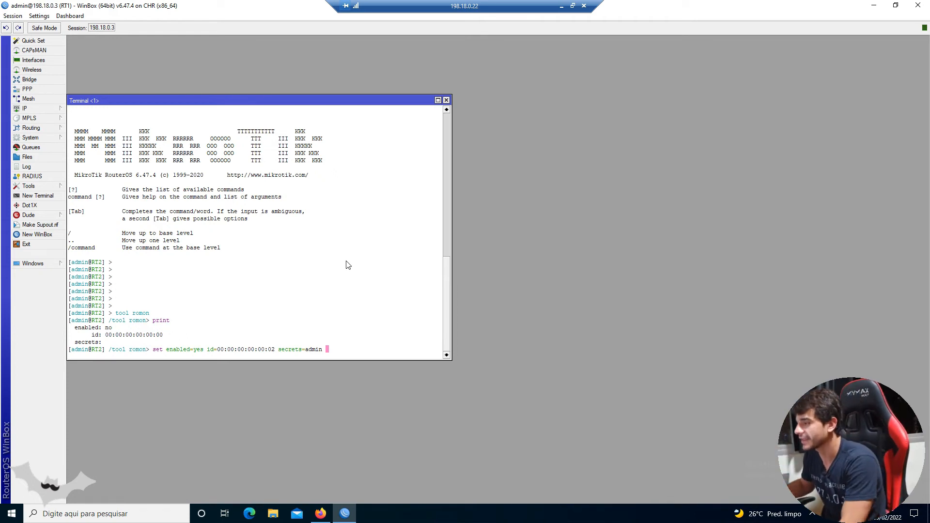
{"action": "left_click_drag", "start_coordinate": [207, 349], "coordinate": [291, 354]}
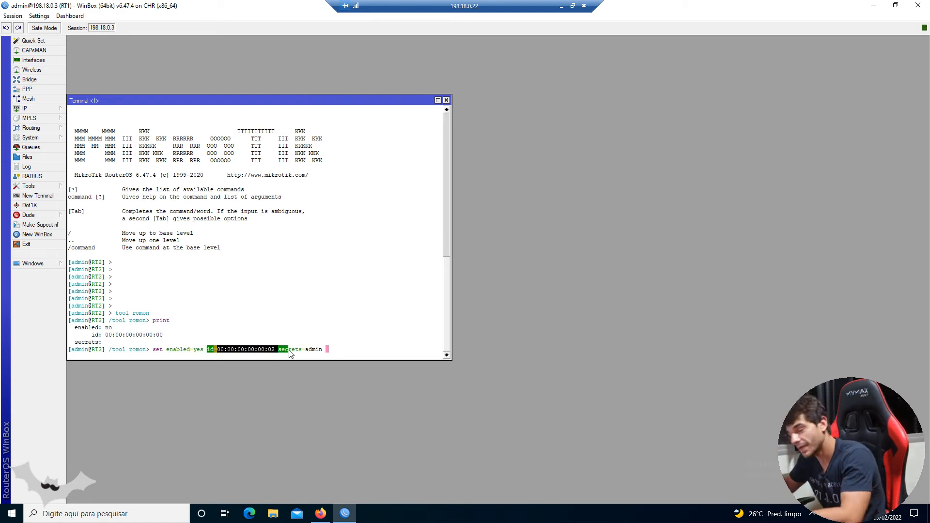
{"action": "left_click", "coordinate": [327, 354]}
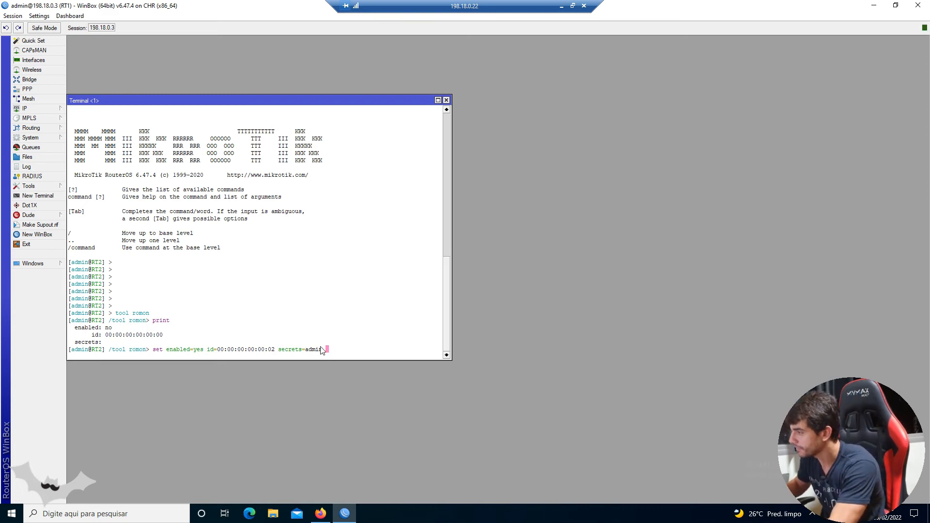
{"action": "key", "text": "Return"}
- Print RT2's RoMON settings again and highlight the output for review
{"action": "type", "text": "print"}
{"action": "key", "text": "Return"}
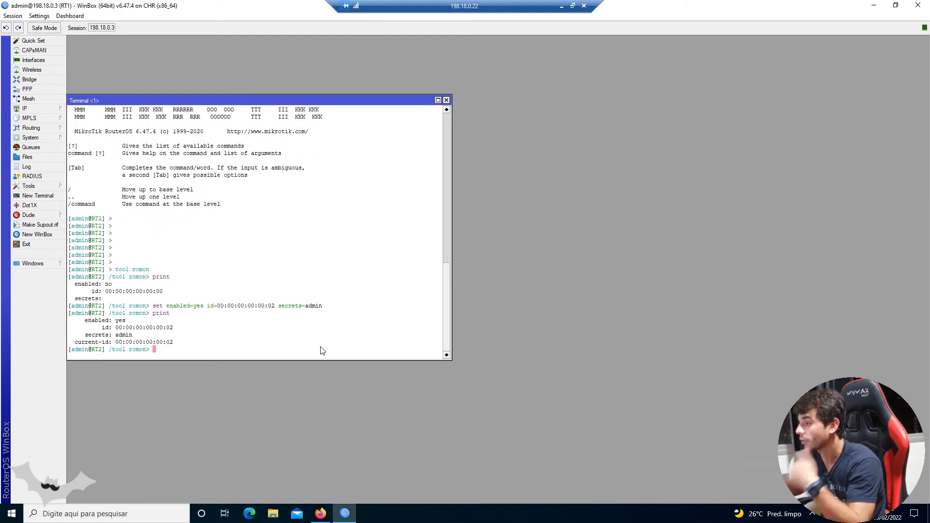
{"action": "left_click_drag", "start_coordinate": [195, 344], "coordinate": [63, 315]}
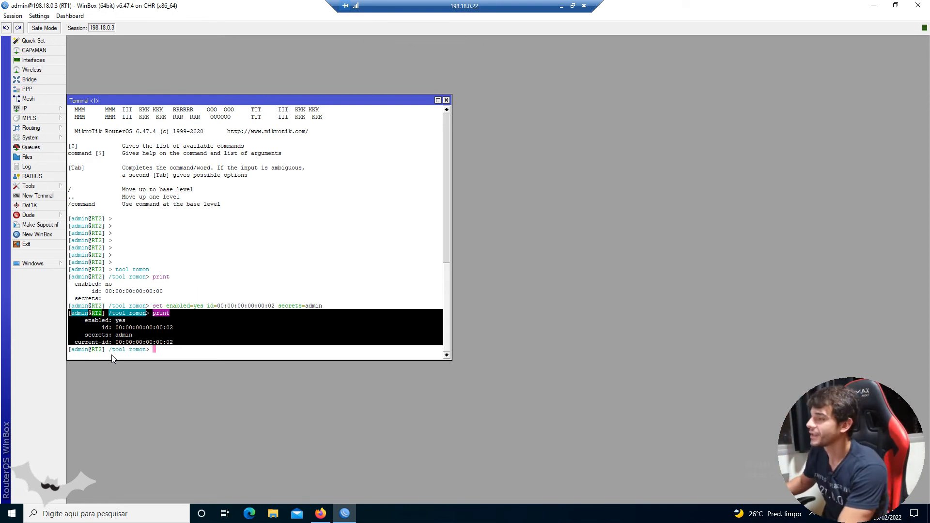
- Start a new WinBox, connect to RoMON through agent 198.18.0.3, and open a maximized session to neighbor RT2 at 00:00:00:00:00:02
{"action": "left_click", "coordinate": [44, 235]}
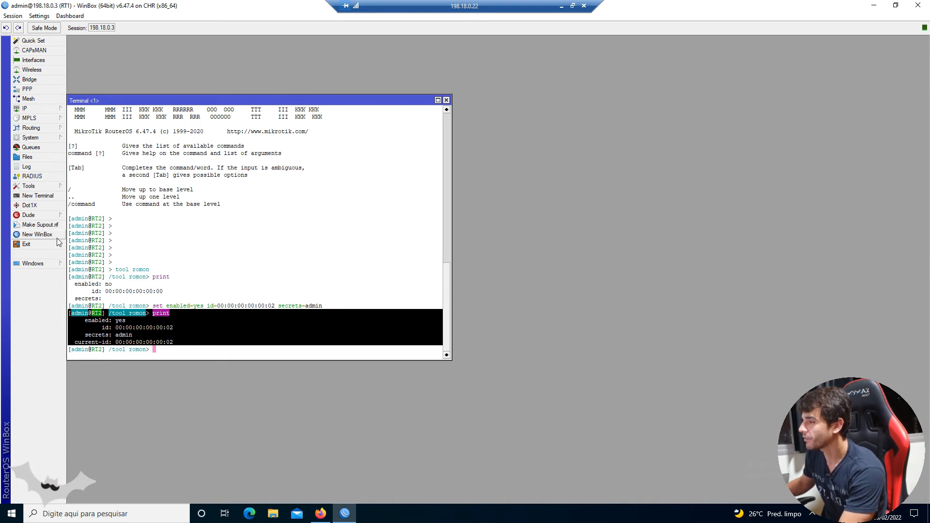
{"action": "left_click", "coordinate": [592, 121]}
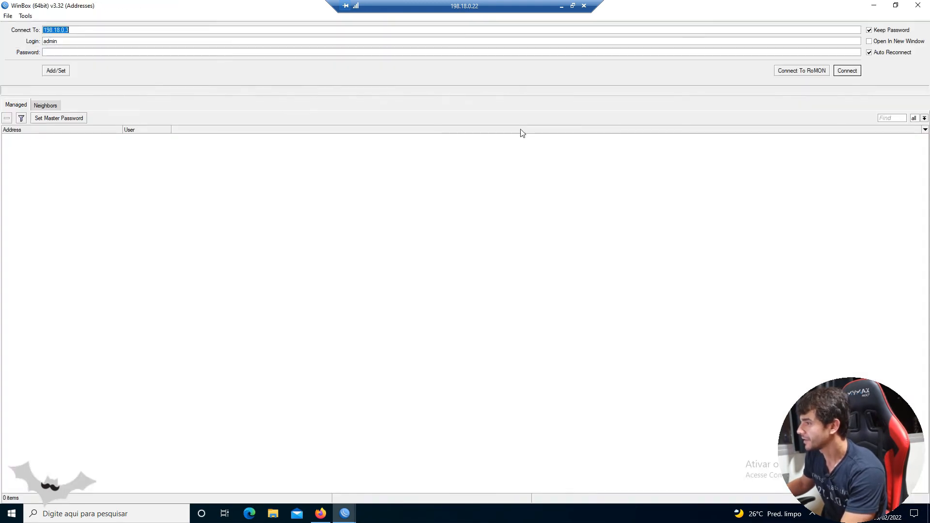
{"action": "left_click", "coordinate": [795, 73]}
{"action": "left_click", "coordinate": [27, 132]}
{"action": "left_click", "coordinate": [39, 149]}
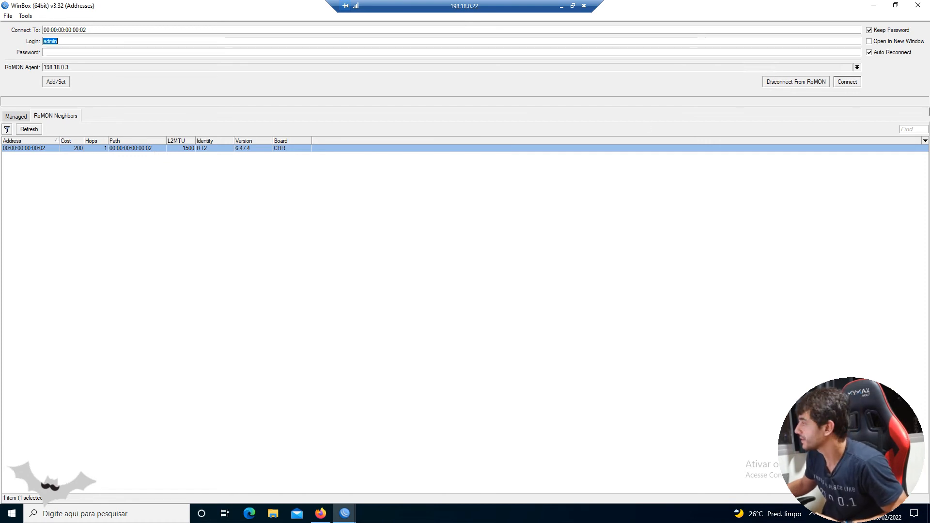
{"action": "left_click", "coordinate": [849, 82]}
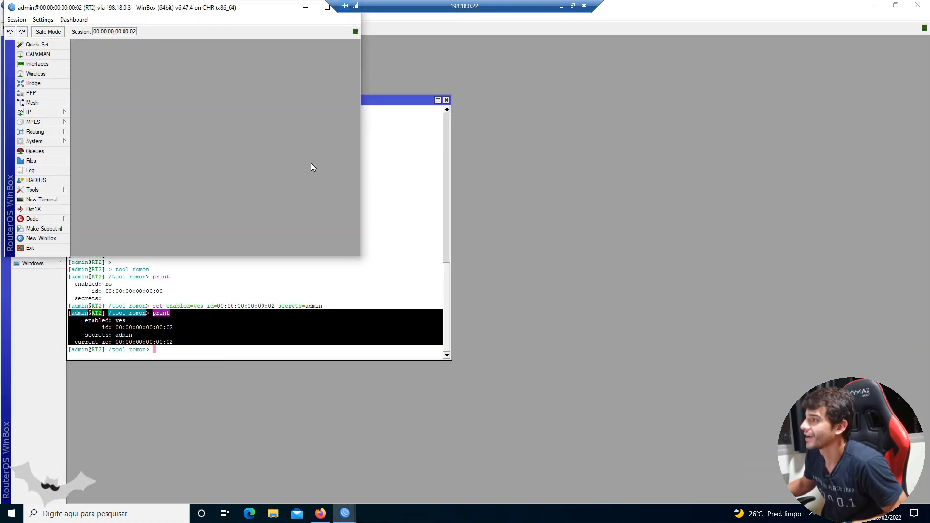
{"action": "left_click", "coordinate": [327, 7]}
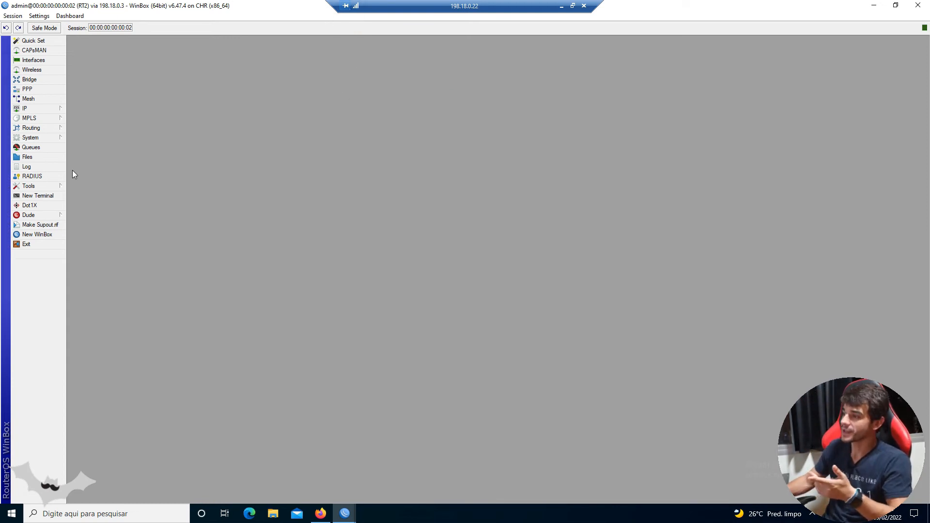
- Review the RoMON settings and RoMON ports in RT2's session, closing both without changes
{"action": "left_click", "coordinate": [58, 183]}
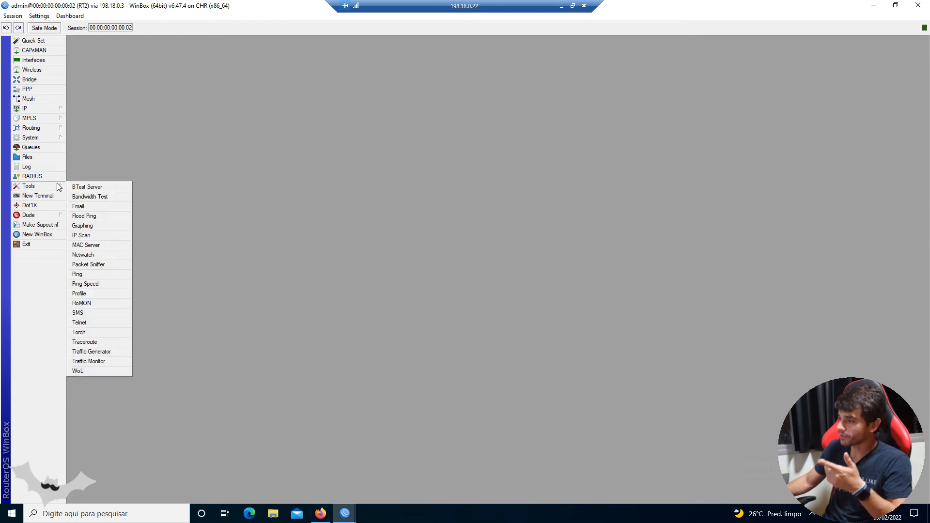
{"action": "left_click", "coordinate": [83, 303]}
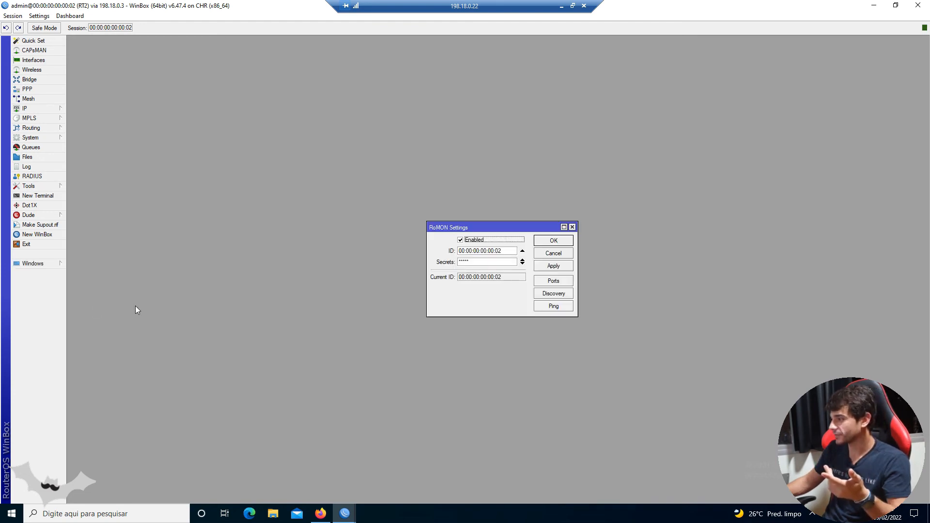
{"action": "left_click", "coordinate": [567, 281]}
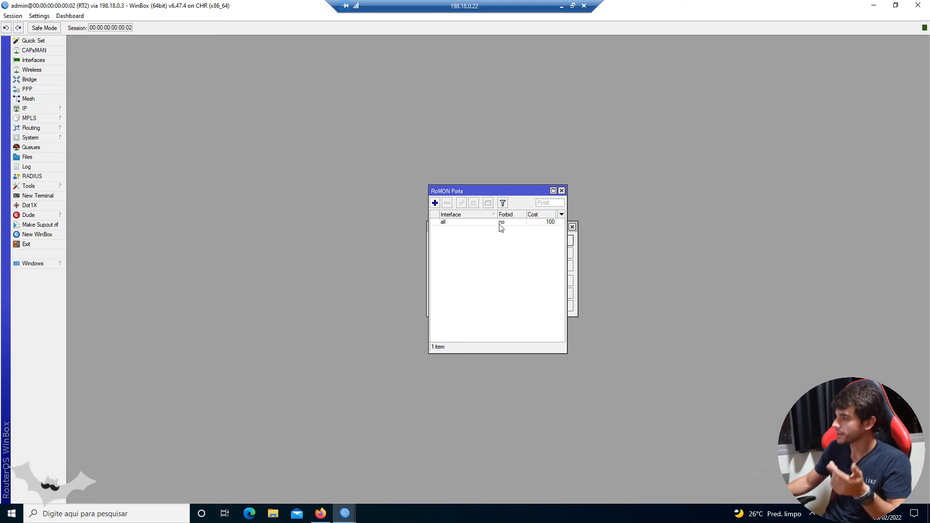
{"action": "left_click", "coordinate": [561, 190]}
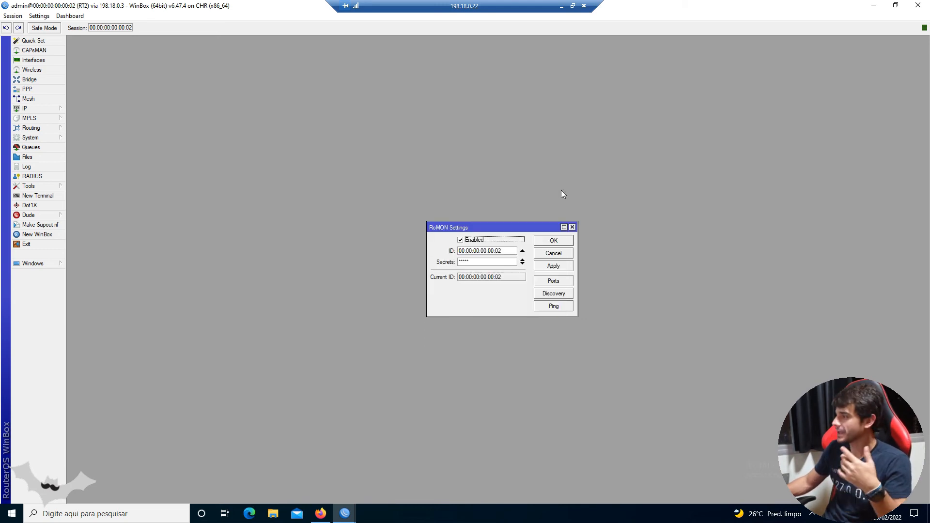
{"action": "left_click", "coordinate": [566, 255]}
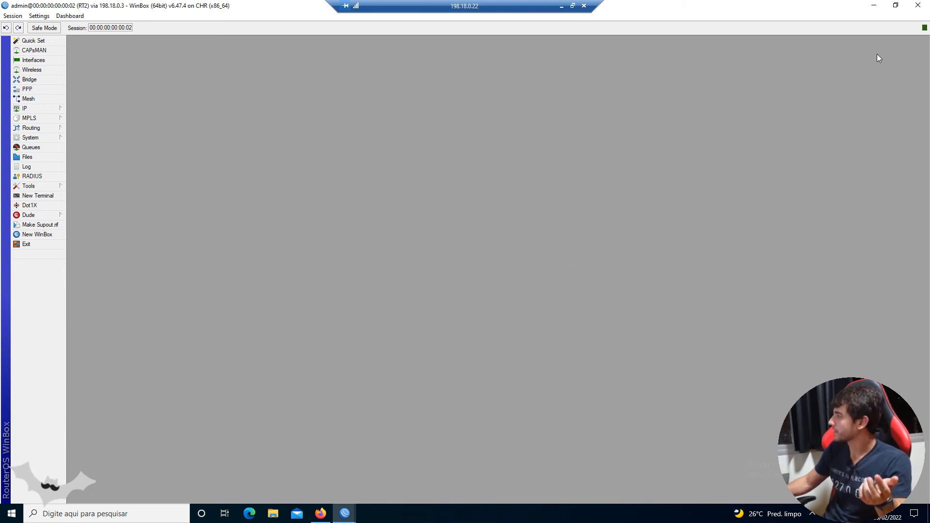
- Switch to the EVE topology, open RT3's telnet console and log in as admin with a blank password
{"action": "left_click", "coordinate": [874, 6]}
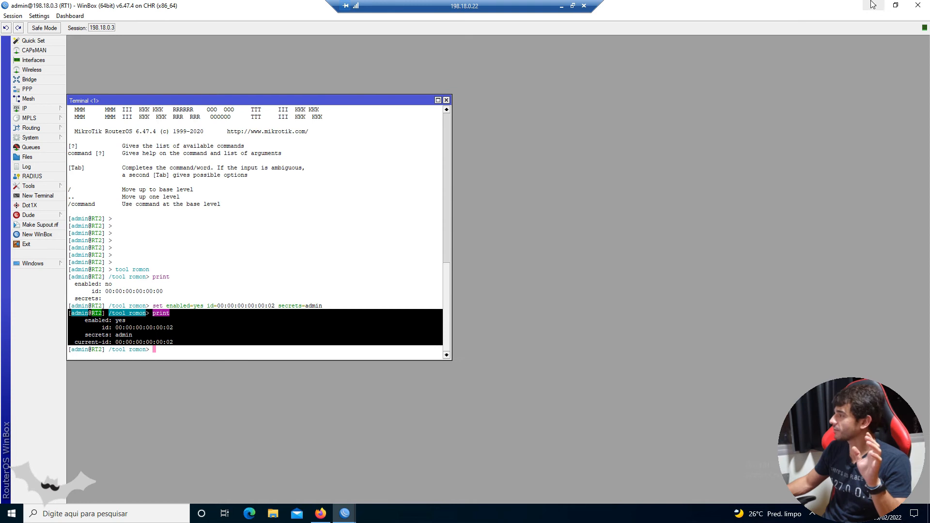
{"action": "left_click", "coordinate": [873, 5]}
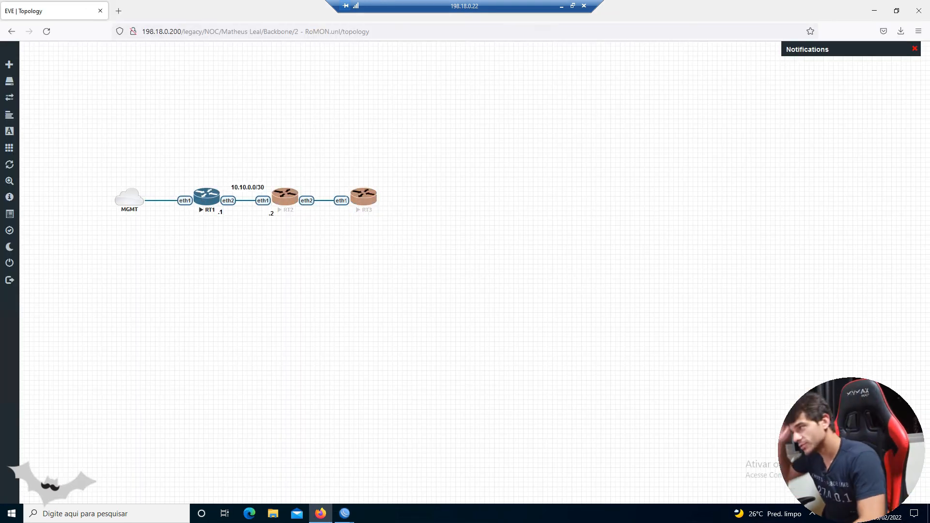
{"action": "left_click", "coordinate": [364, 197]}
{"action": "left_click", "coordinate": [484, 104]}
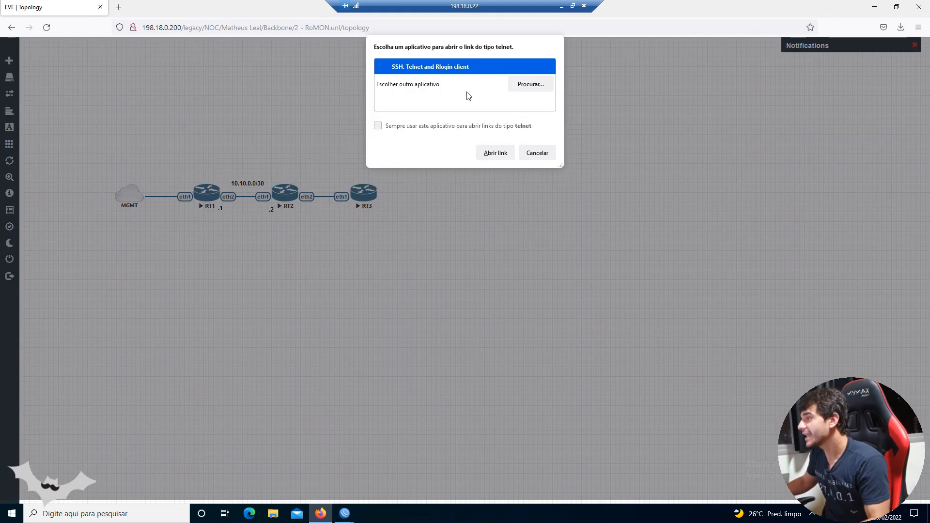
{"action": "double_click", "coordinate": [467, 77]}
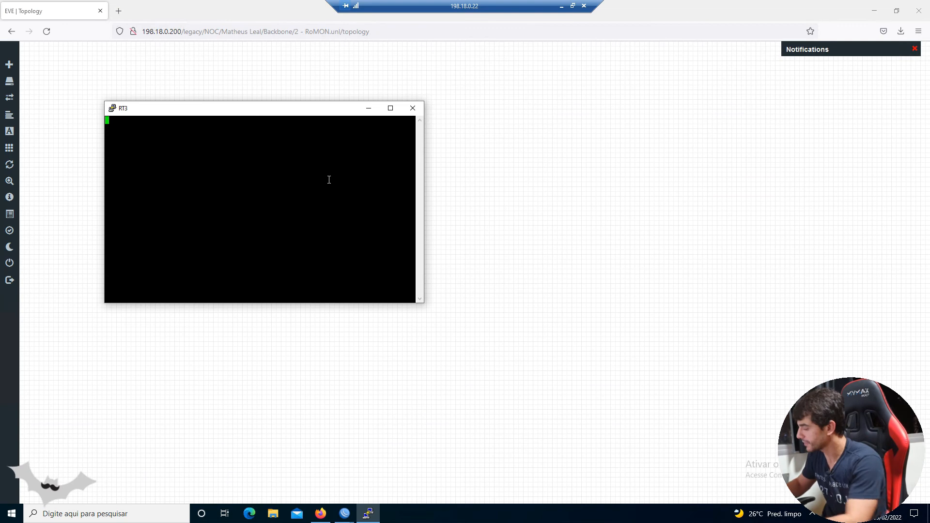
{"action": "type", "text": "admin"}
{"action": "key", "text": "Return"}
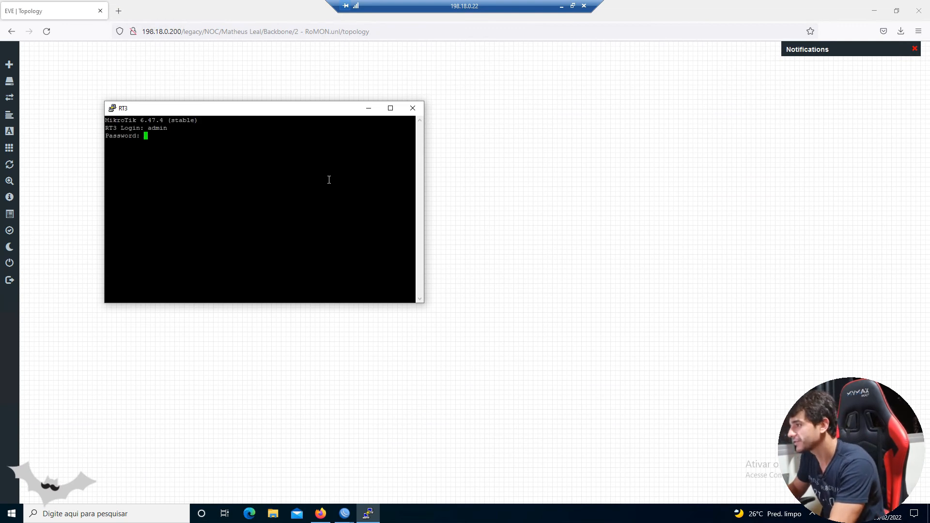
{"action": "key", "text": "Return"}
- Print the IP addresses and the VLAN interfaces on RT3, enlarging the console window for the output
{"action": "type", "text": "ip address print"}
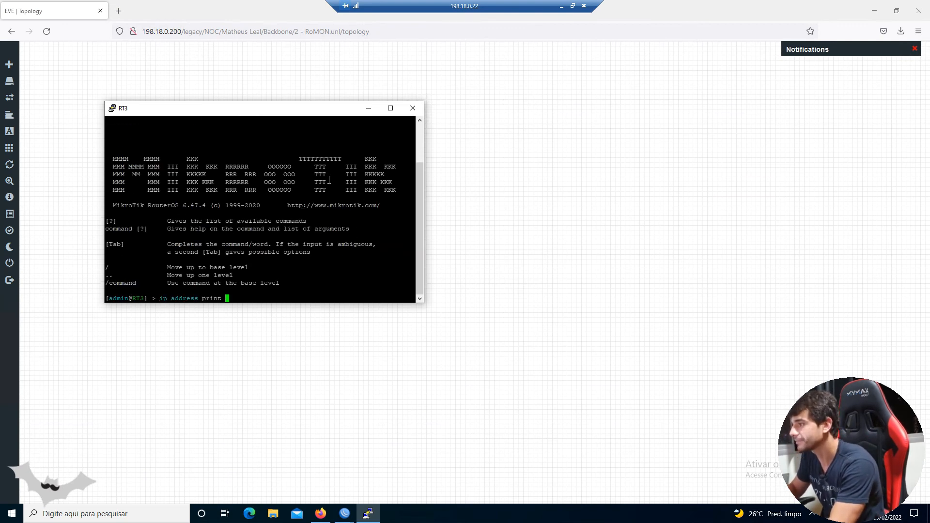
{"action": "key", "text": "Return"}
{"action": "left_click_drag", "start_coordinate": [424, 303], "coordinate": [571, 372]}
{"action": "type", "text": "interface vlan print"}
{"action": "key", "text": "Return"}
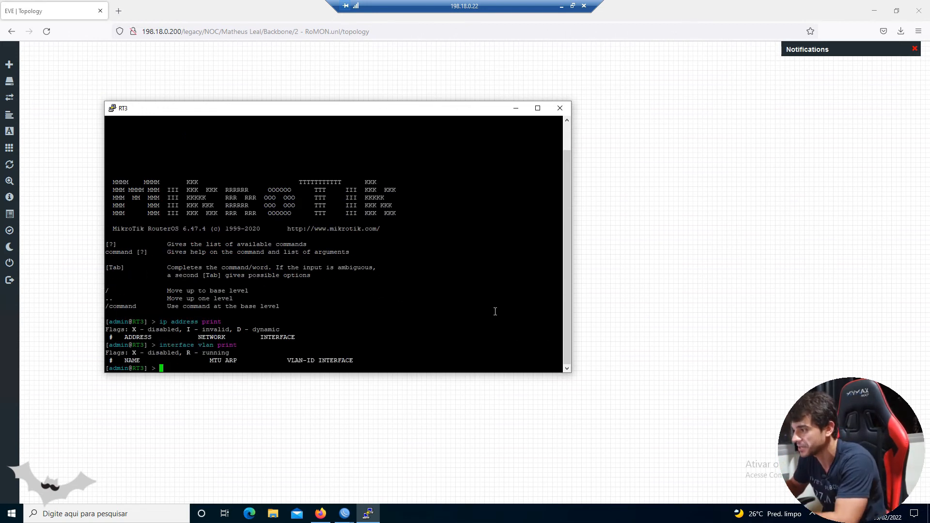
{"action": "key", "text": "Return"}
{"action": "key", "text": "Return"}
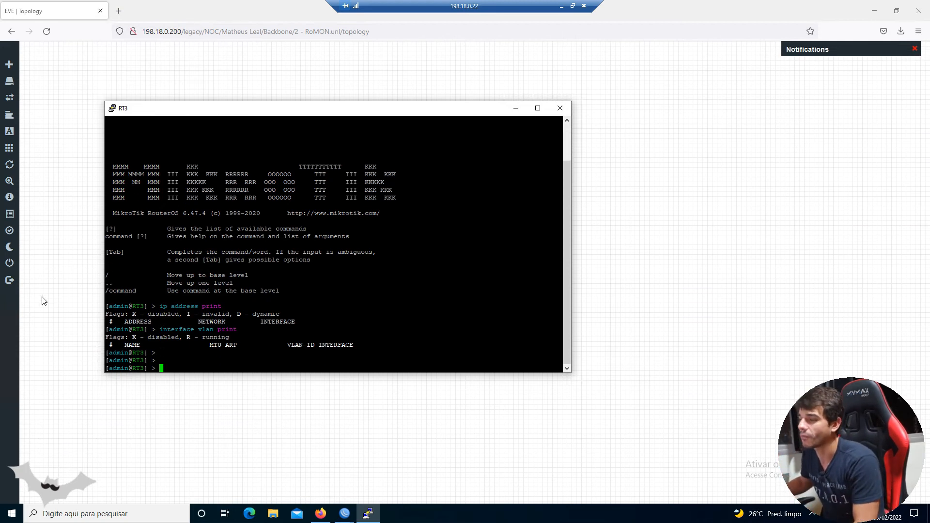
- Paste and run the /tool romon set command on RT3 with enabled=yes, id=00:00:00:00:00:03 and the shared secret
{"action": "mouse_move", "coordinate": [43, 300]}
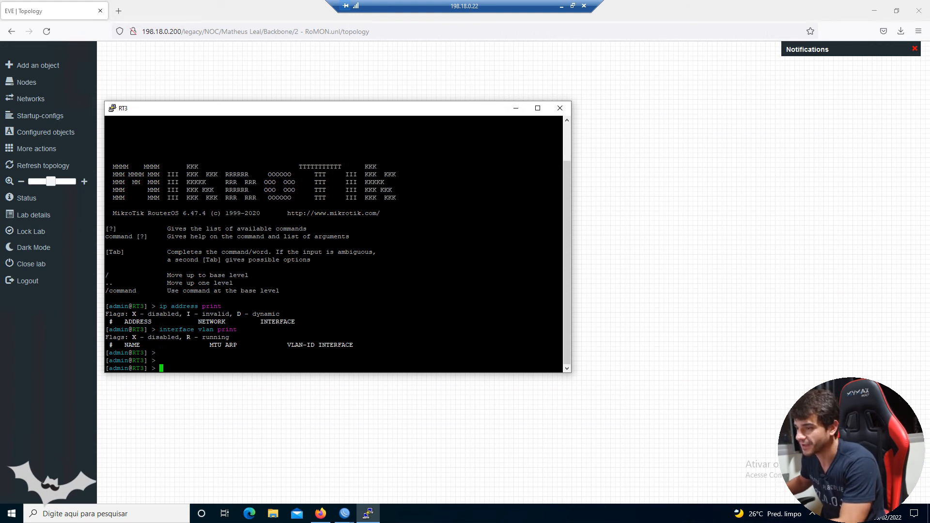
{"action": "right_click", "coordinate": [217, 322]}
{"action": "left_click_drag", "start_coordinate": [167, 368], "coordinate": [344, 366]}
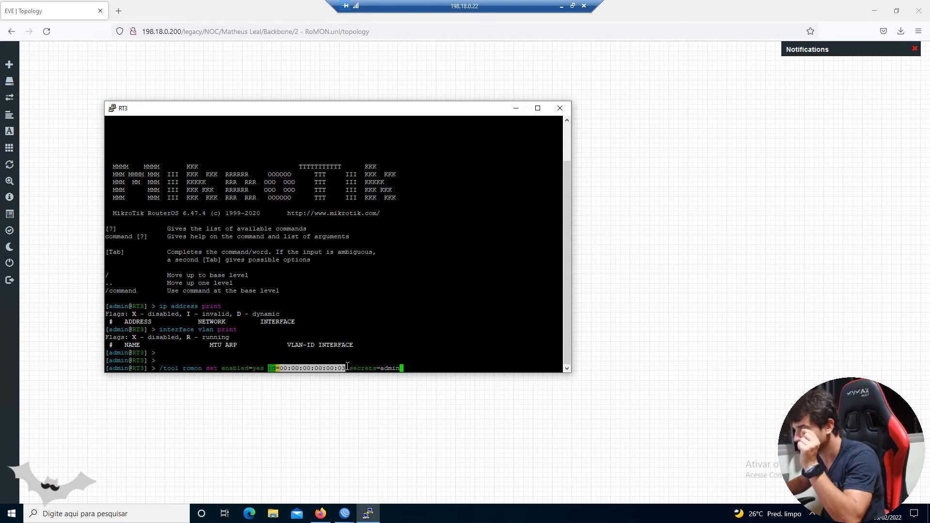
{"action": "left_click_drag", "start_coordinate": [349, 368], "coordinate": [413, 365]}
{"action": "left_click", "coordinate": [415, 365]}
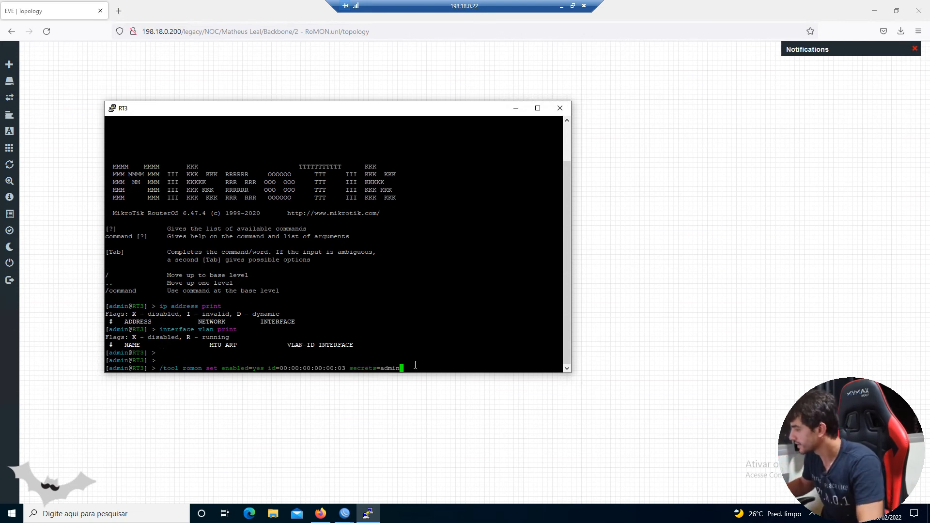
{"action": "key", "text": "Return"}
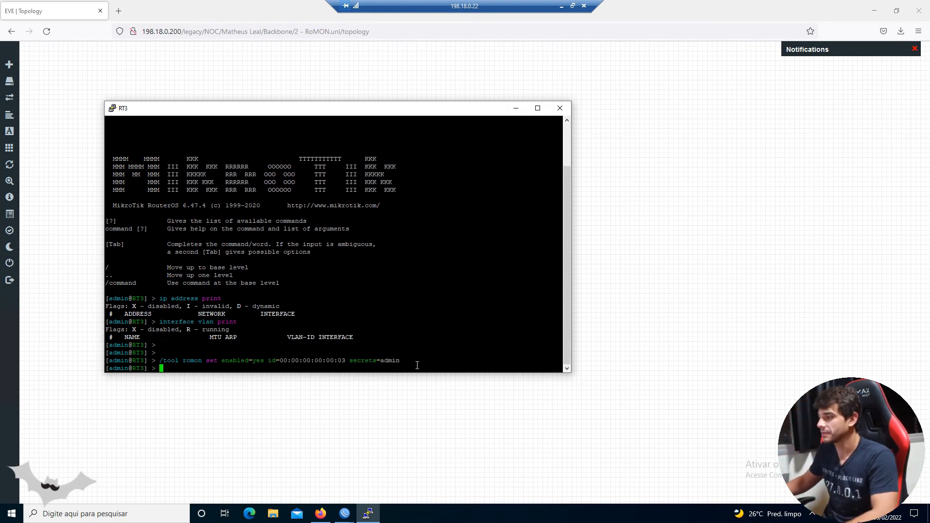
- Return to RT2's WinBox, start a new WinBox, connect to RoMON through agent 198.18.0.3 and open neighbor RT3 at 00:00:00:00:00:03
{"action": "left_click", "coordinate": [346, 514]}
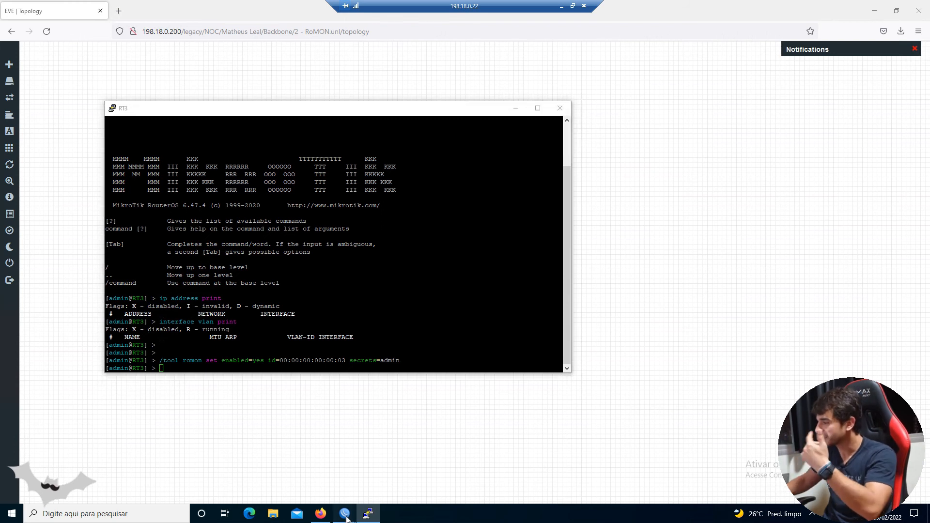
{"action": "left_click", "coordinate": [384, 477]}
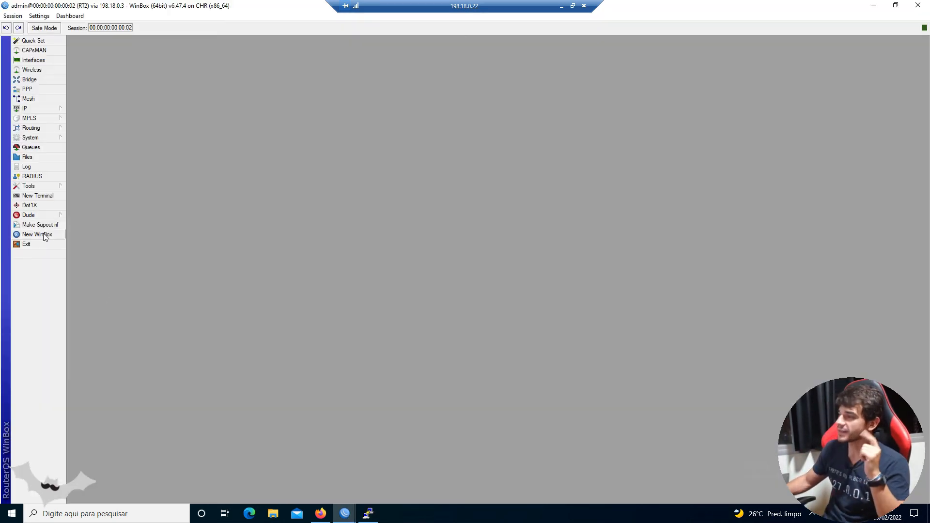
{"action": "left_click", "coordinate": [790, 74]}
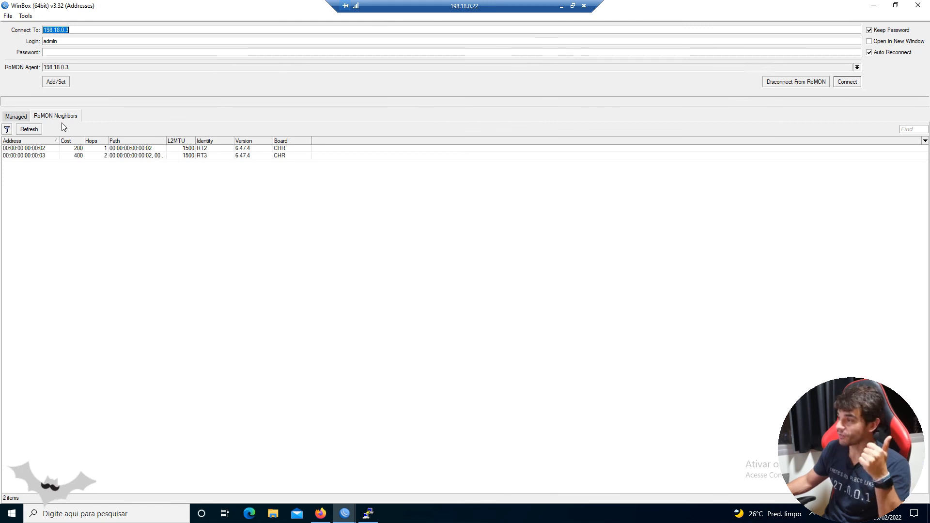
{"action": "left_click", "coordinate": [208, 156]}
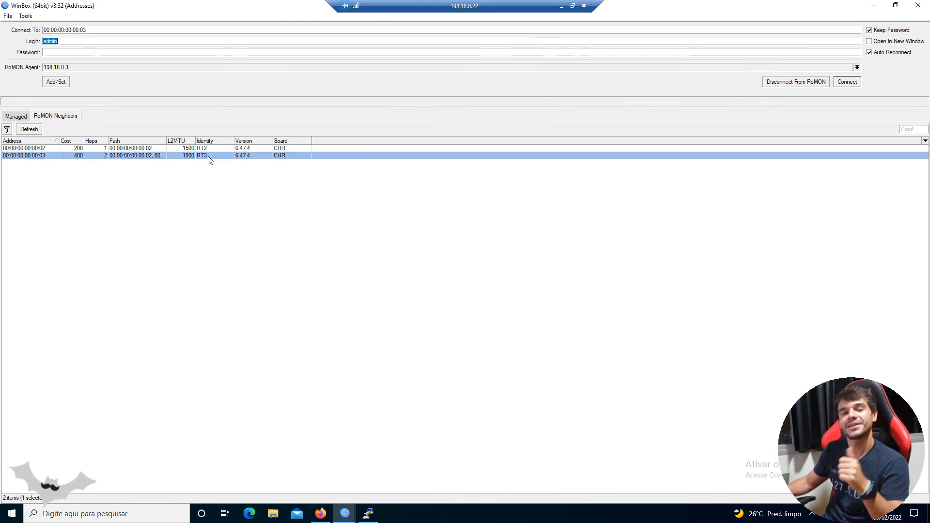
{"action": "double_click", "coordinate": [208, 156]}
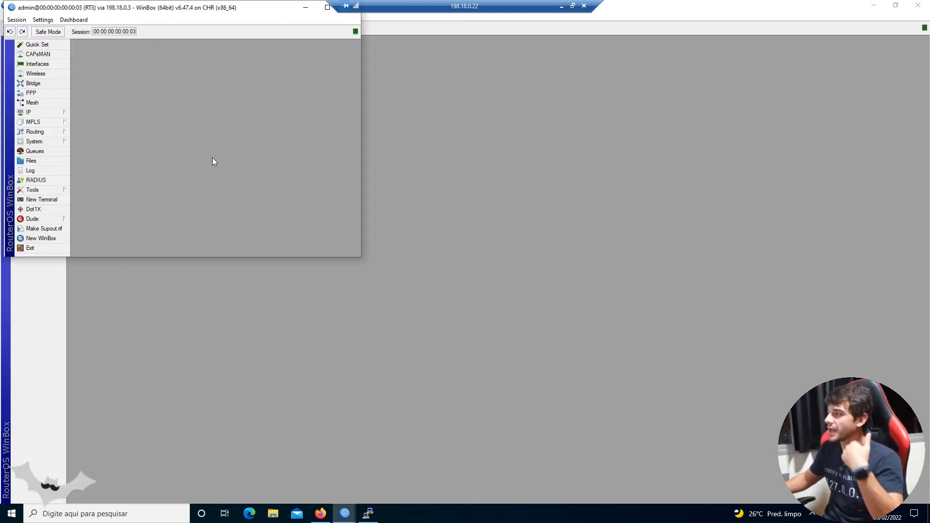
- Close the RT3 session and turn on Safe Mode in RT2's session
{"action": "left_click_drag", "start_coordinate": [380, 6], "coordinate": [454, 6]}
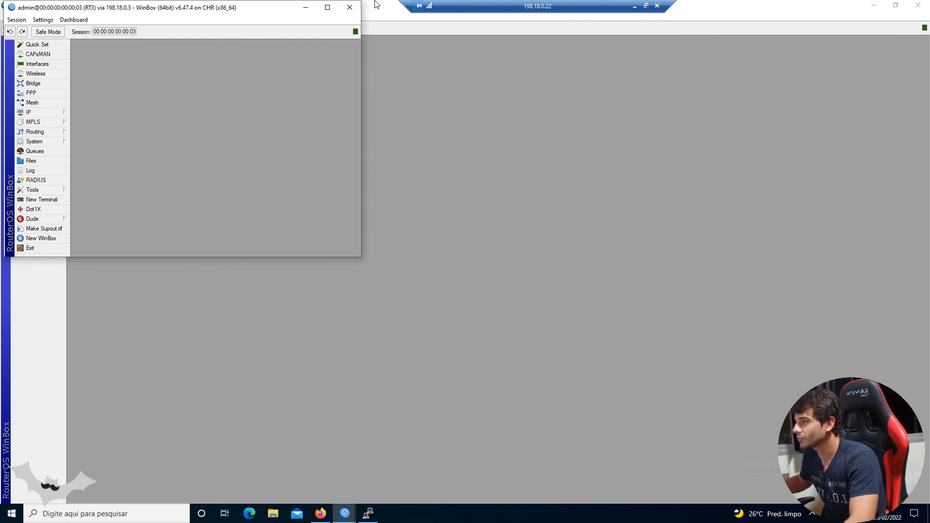
{"action": "left_click", "coordinate": [350, 7]}
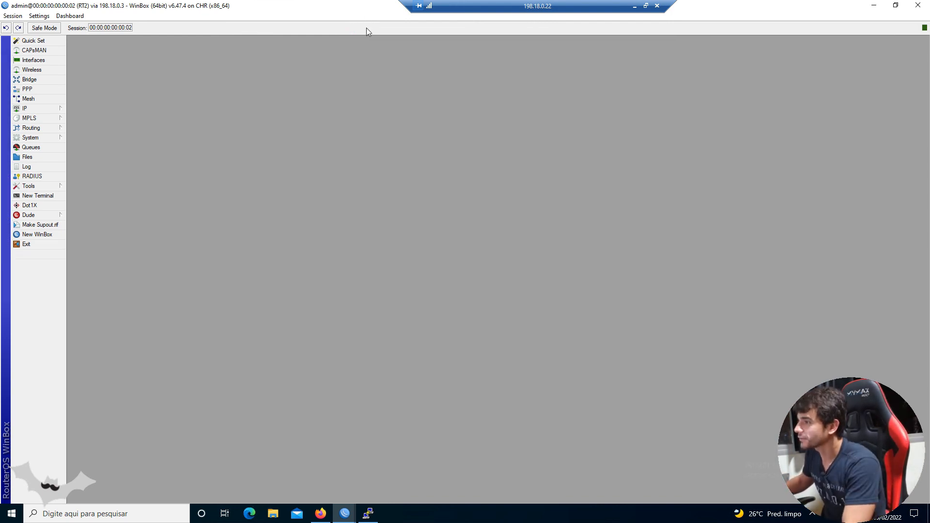
{"action": "left_click", "coordinate": [44, 109]}
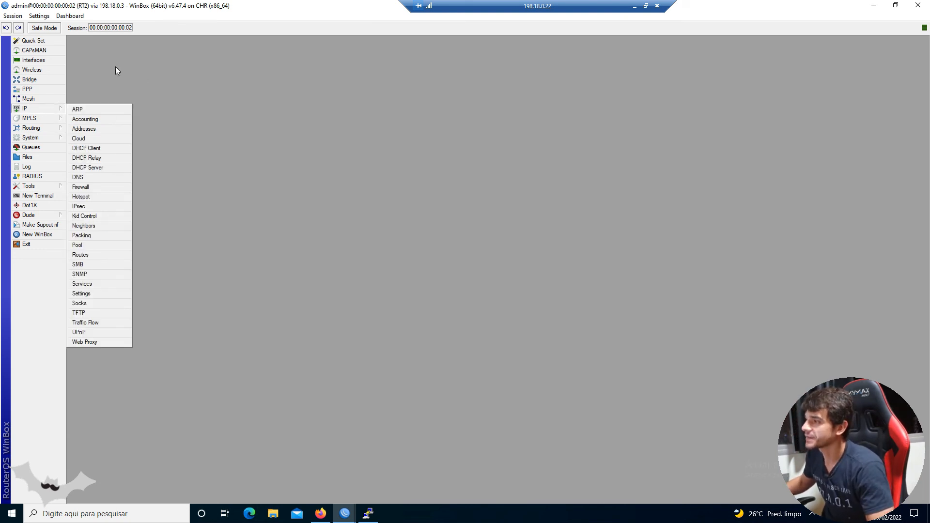
{"action": "left_click", "coordinate": [44, 27]}
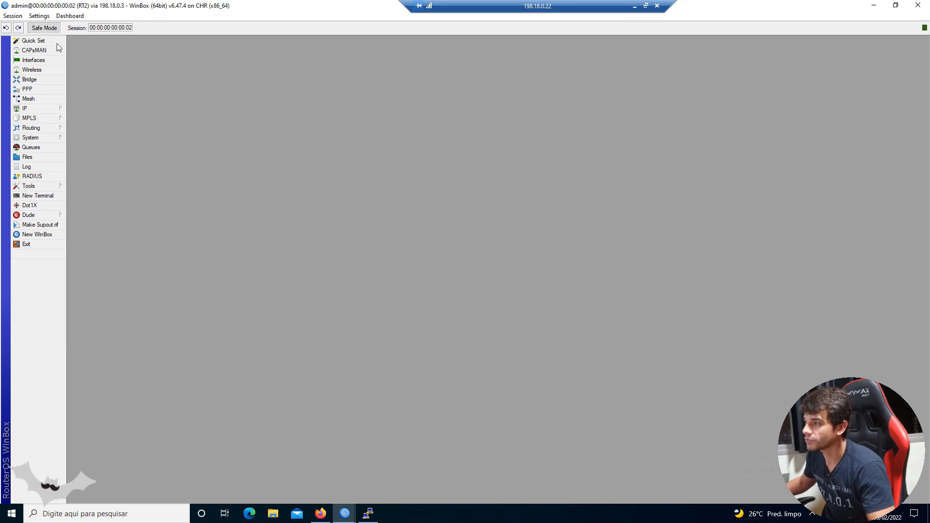
- Open RT2's IP address list and repeatedly disable and re-enable 10.10.0.2/30 on ether1, leaving it enabled
{"action": "left_click", "coordinate": [61, 106]}
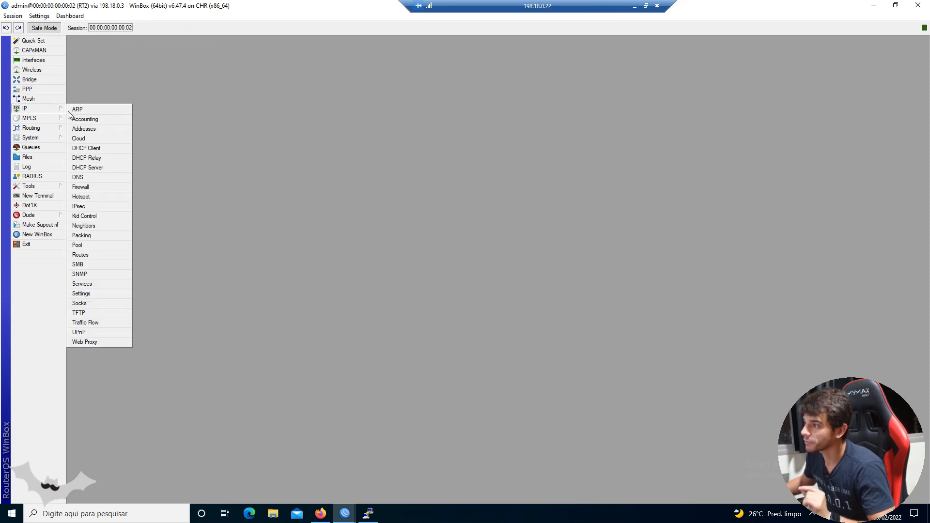
{"action": "left_click", "coordinate": [99, 129]}
{"action": "left_click", "coordinate": [454, 222]}
{"action": "left_click", "coordinate": [462, 203]}
{"action": "left_click", "coordinate": [450, 203]}
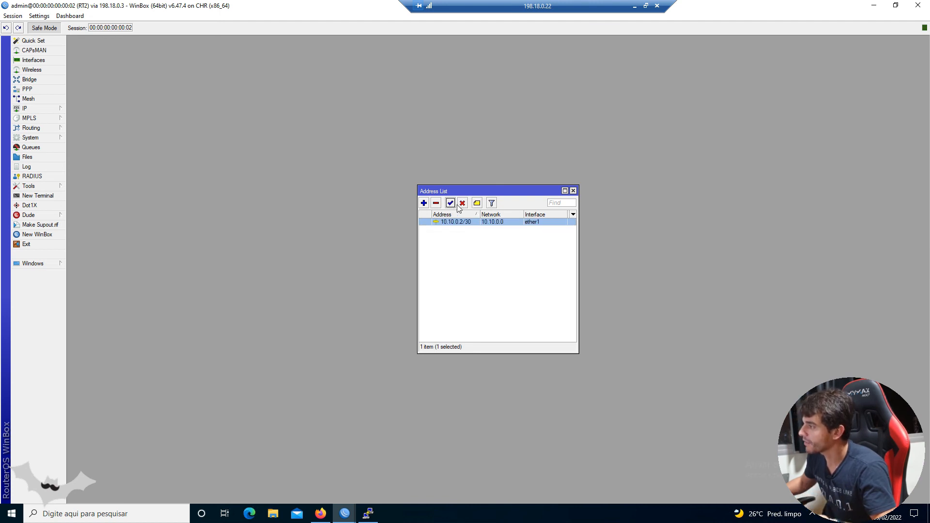
{"action": "left_click", "coordinate": [462, 203]}
{"action": "left_click", "coordinate": [451, 203]}
{"action": "left_click", "coordinate": [462, 203]}
{"action": "left_click", "coordinate": [450, 204]}
{"action": "left_click", "coordinate": [462, 204]}
{"action": "left_click", "coordinate": [450, 204]}
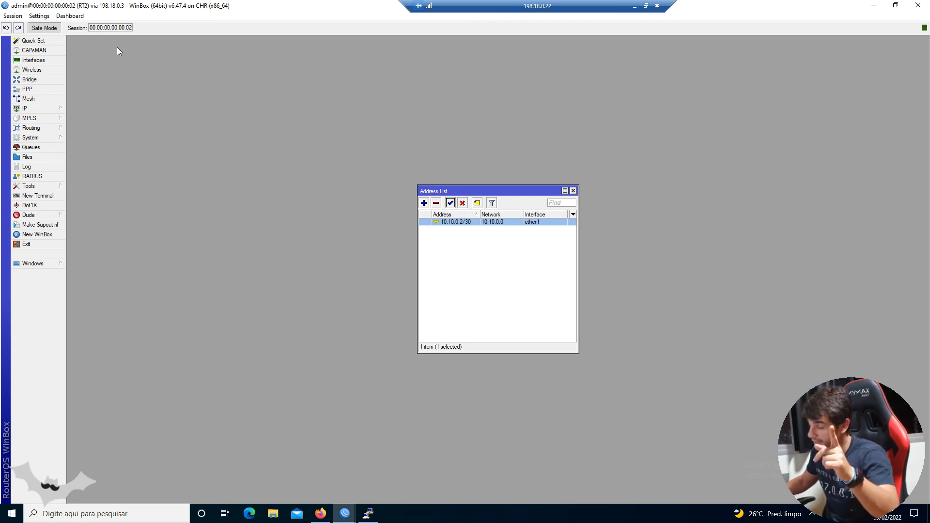
- Open RT2's interface list and select ether1
{"action": "left_click", "coordinate": [63, 61]}
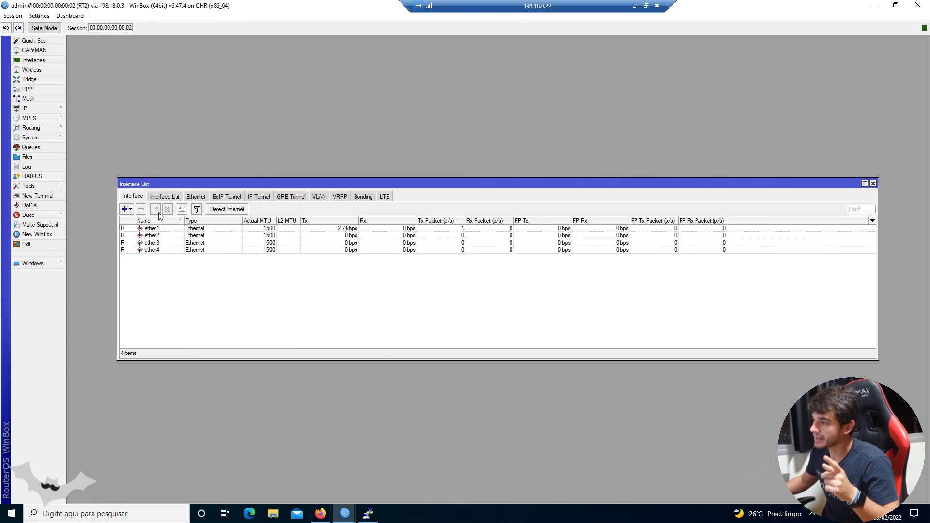
{"action": "left_click", "coordinate": [167, 229]}
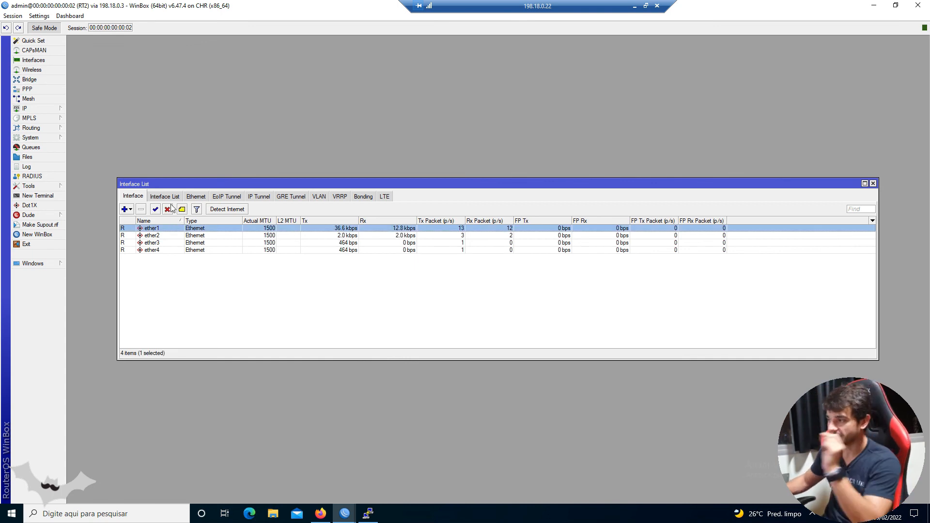